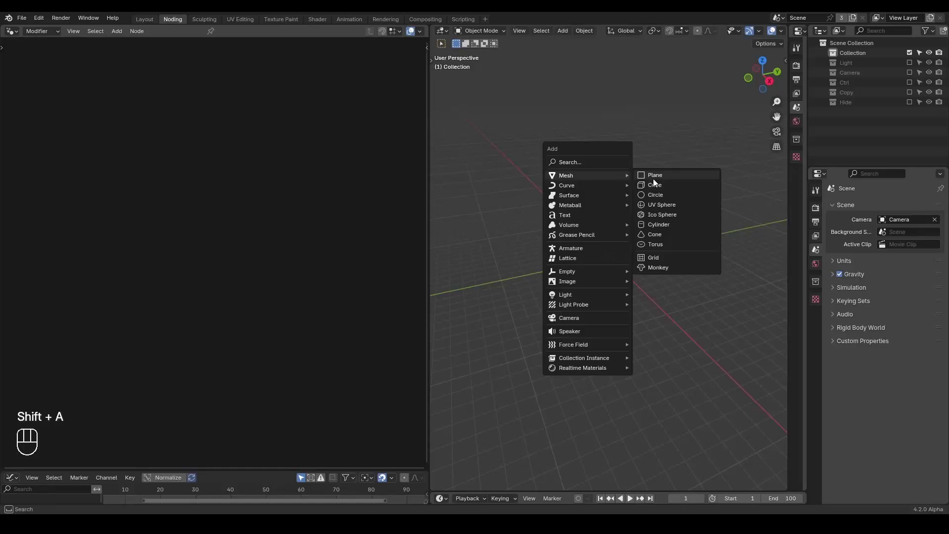
Step: Create a pinned geometry node tree on the plane and delete its Group Input node
left_click(203, 31)
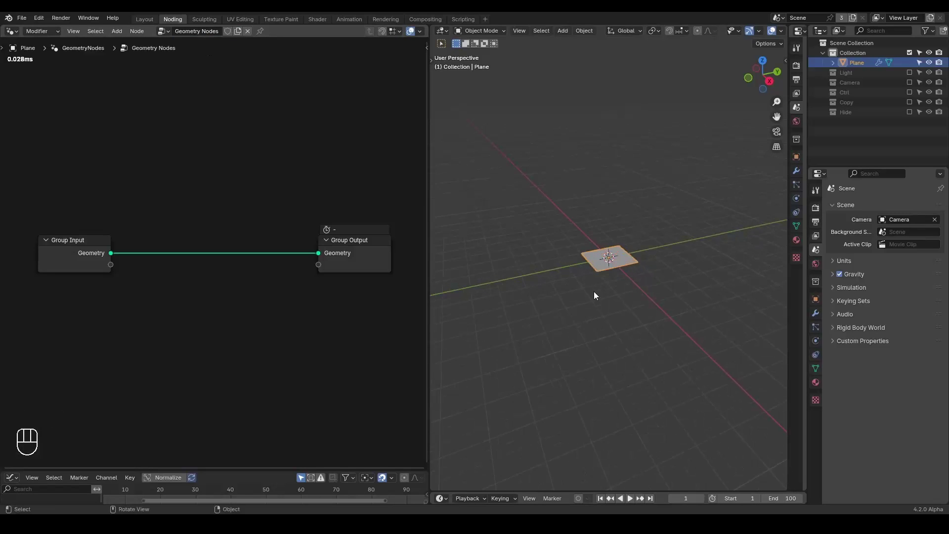
middle_click_drag(578, 277, 509, 209)
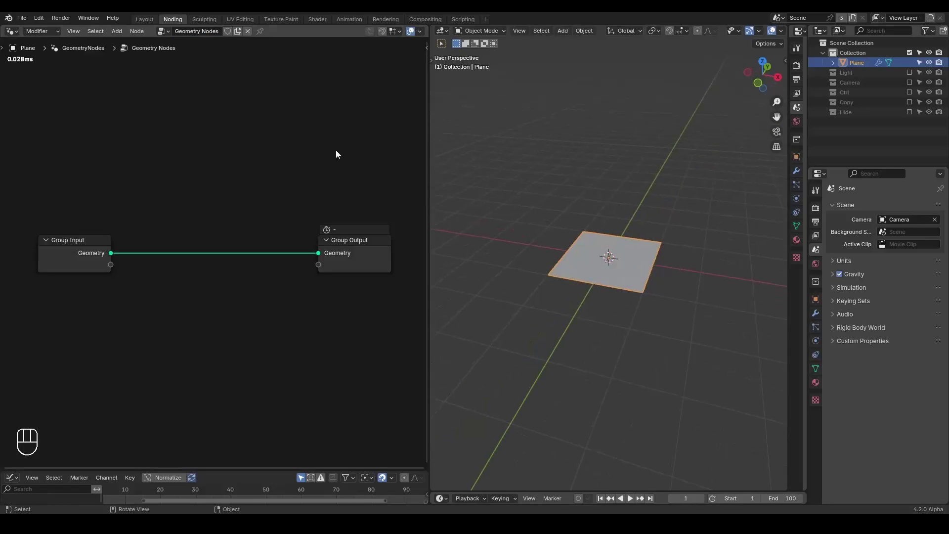
left_click(260, 30)
left_click_drag(218, 177, 45, 322)
key("x")
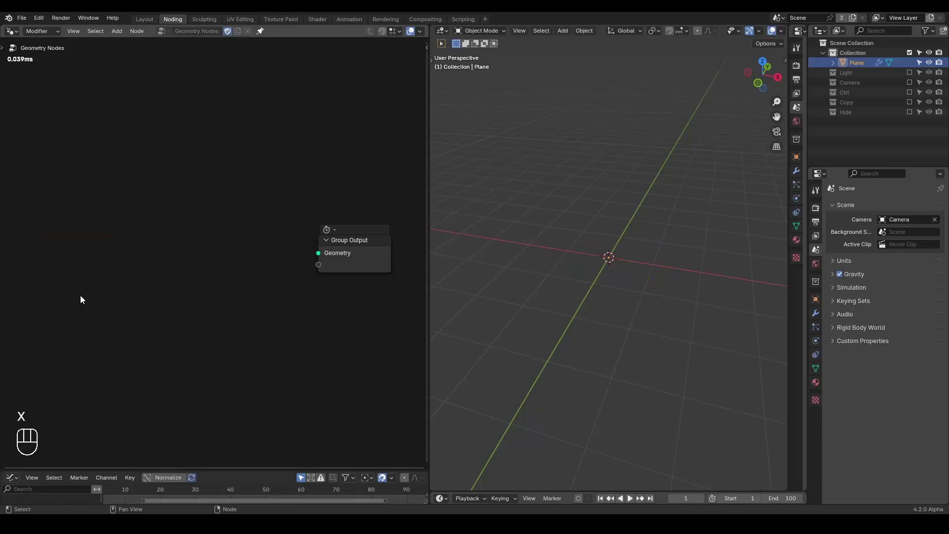
Step: Add a Grid node and connect its Mesh output to the Group Output's Geometry input
middle_click_drag(80, 295, 132, 275)
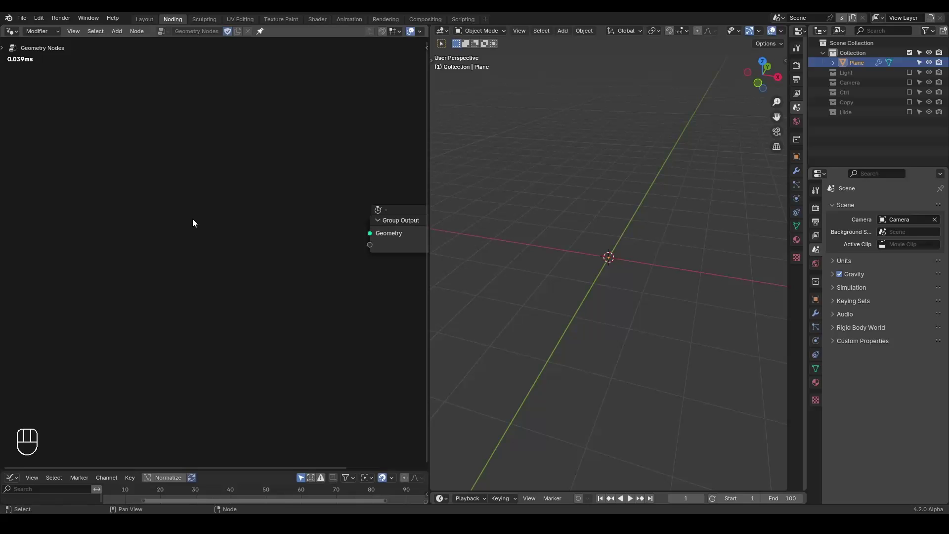
key("ctrl+a")
type("grid")
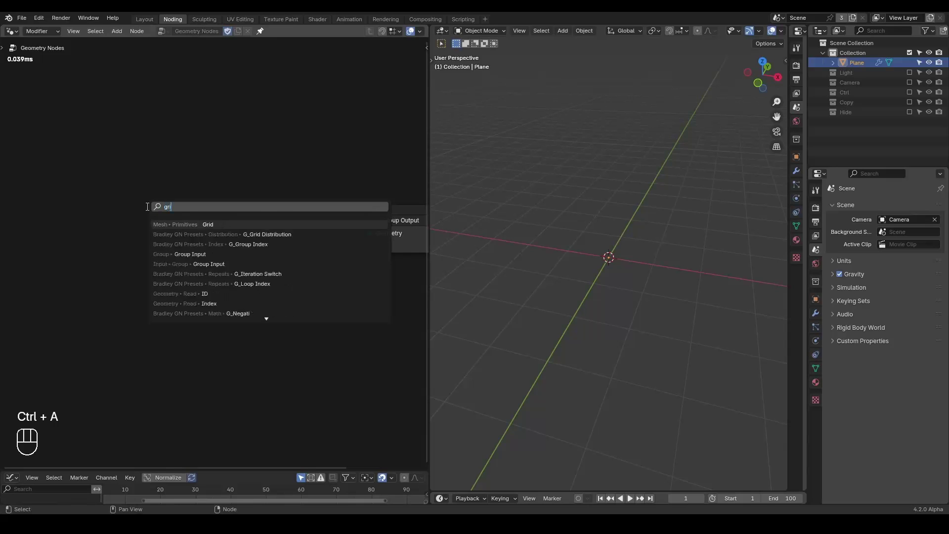
key("Return")
left_click(90, 175)
left_click(114, 183, "alt+shift")
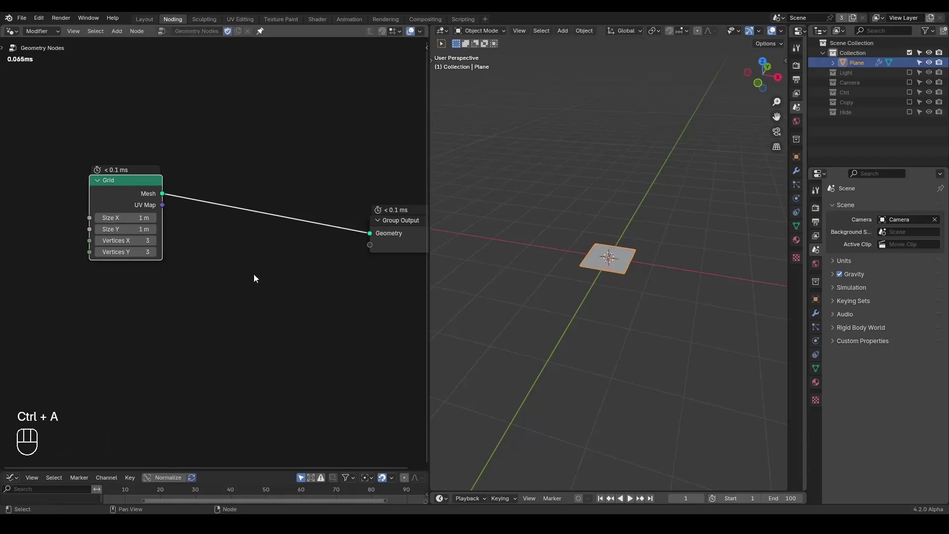
Step: Set the Grid node's Vertices X and Vertices Y to 181 and display the viewport in wireframe
key("shift+ctrl+alt+q")
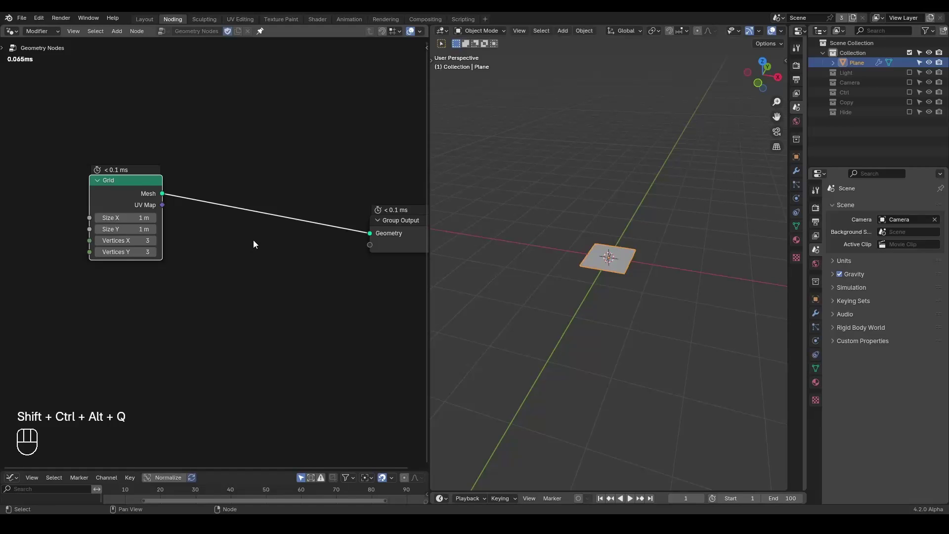
key("ctrl+a")
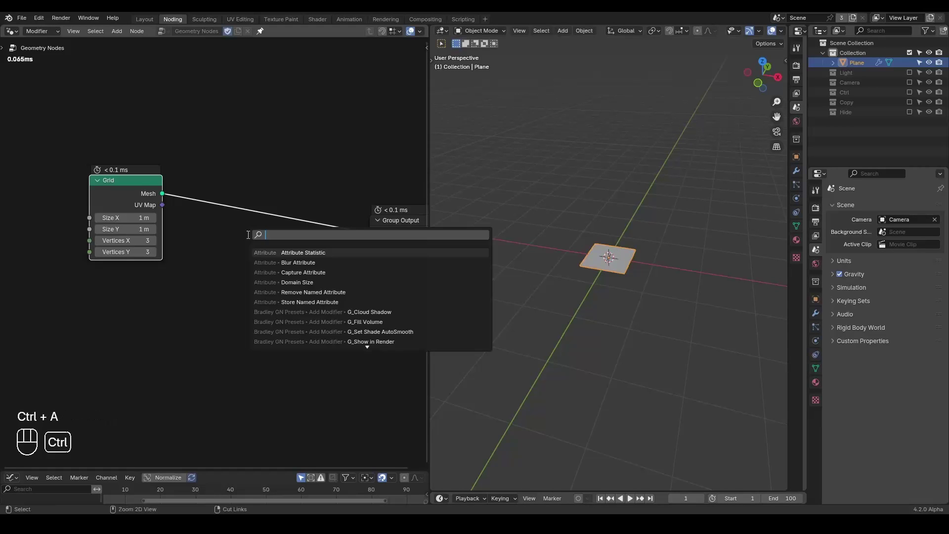
left_click(132, 240)
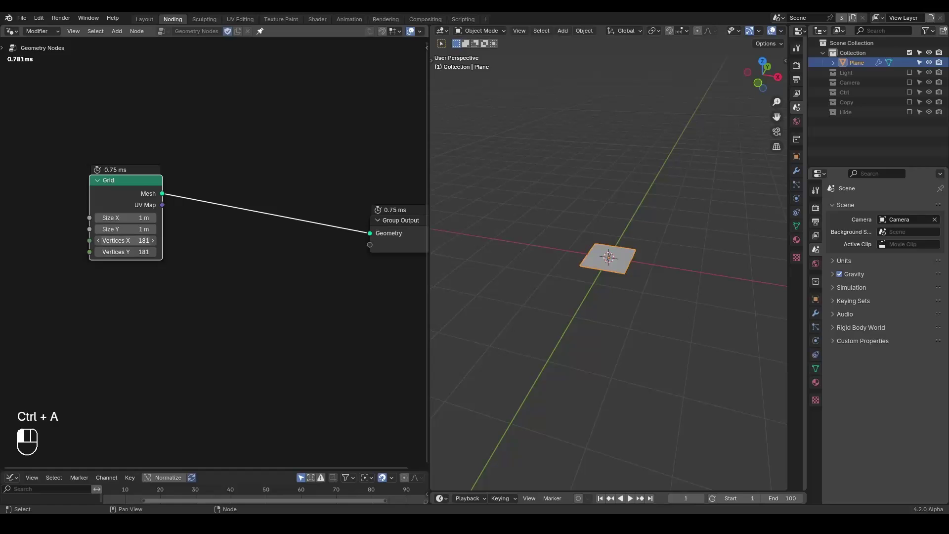
scroll(656, 266, "up", 7)
key("z")
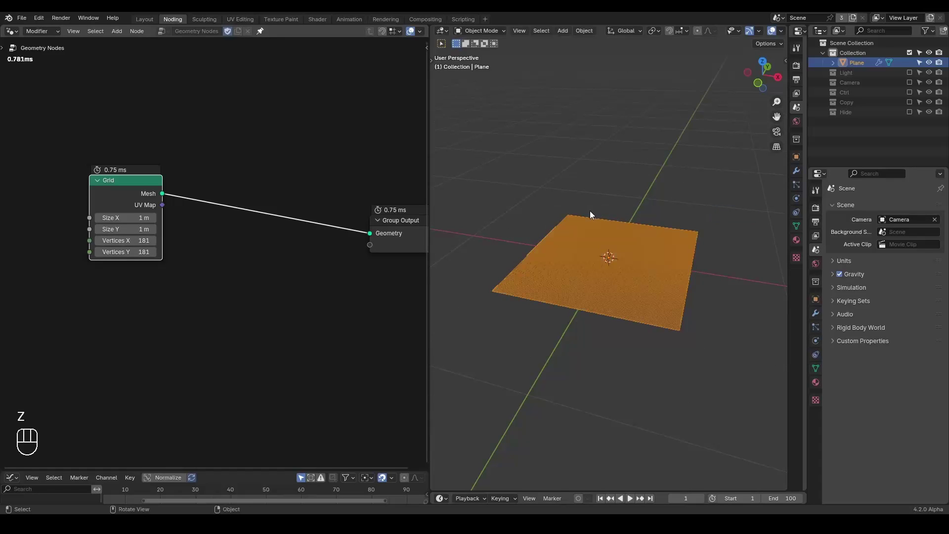
Step: Set the Grid node's Size X and Size Y to 2 m
mouse_move(126, 217)
left_mouse_down()
mouse_move(134, 218)
mouse_move(126, 229)
left_mouse_up()
type("2")
key("Return")
middle_click_drag(613, 243, 554, 265)
Step: Insert a Set Position node on the link between the Grid and Group Output nodes
key("ctrl+a")
type("set pos")
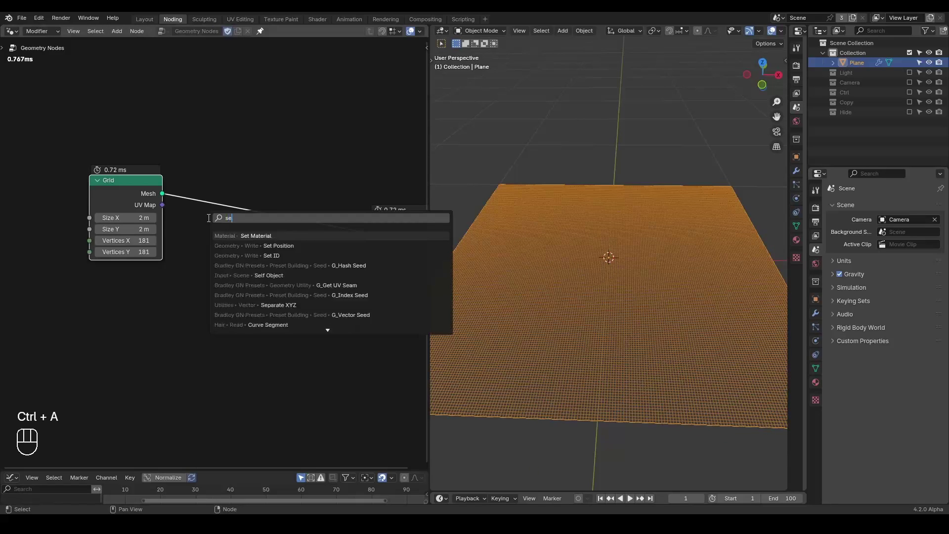
key("Return")
left_click(227, 197)
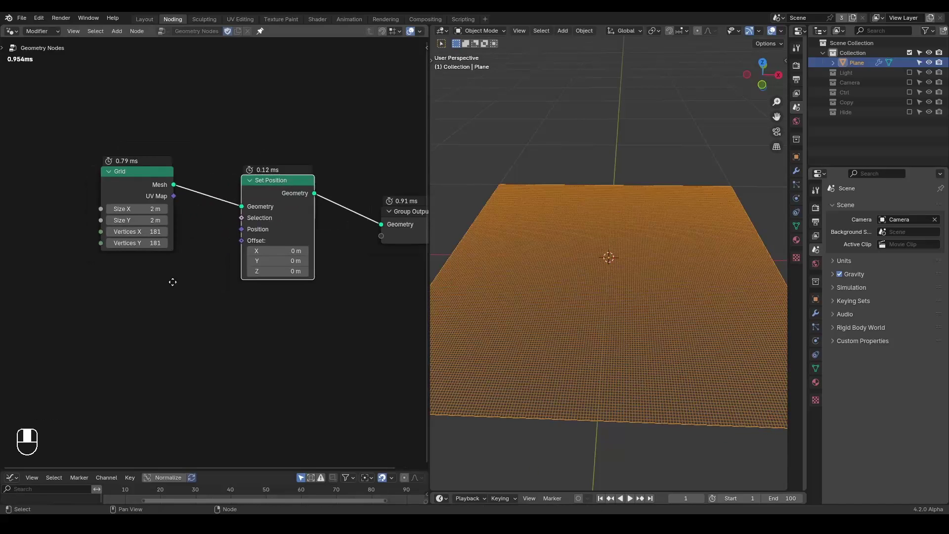
Step: Add a Combine XYZ node and connect its Vector output to the Set Position node's Offset
middle_click_drag(174, 278, 234, 222)
key("ctrl+a")
type("combine")
key("Return")
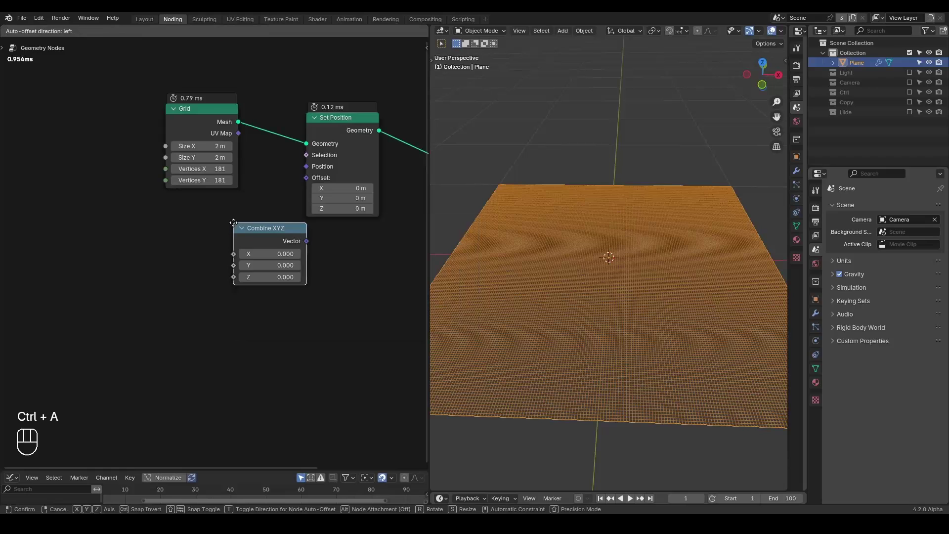
left_click(269, 227)
left_click_drag(277, 232, 306, 179)
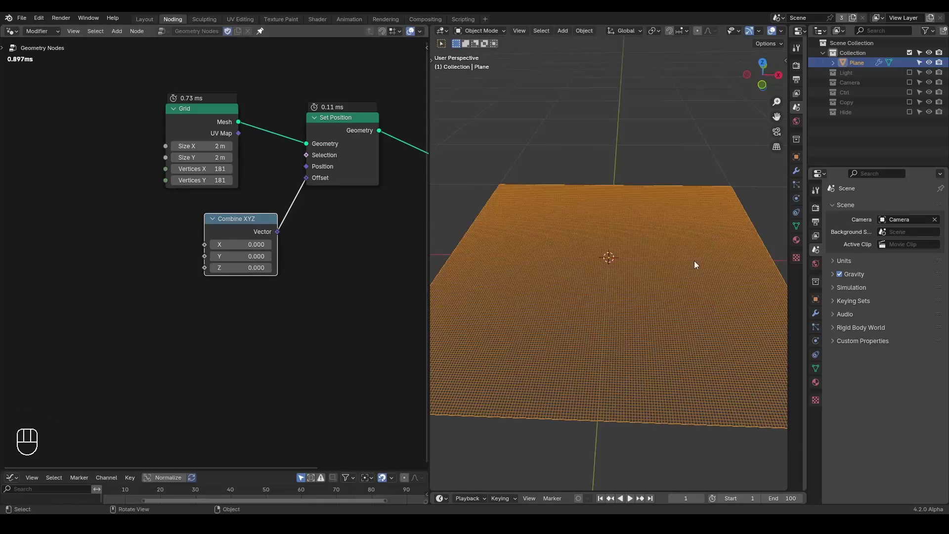
Step: Add a G_Proximity Falloff node in the free space below and beside the Combine XYZ node
middle_click_drag(135, 352, 210, 289)
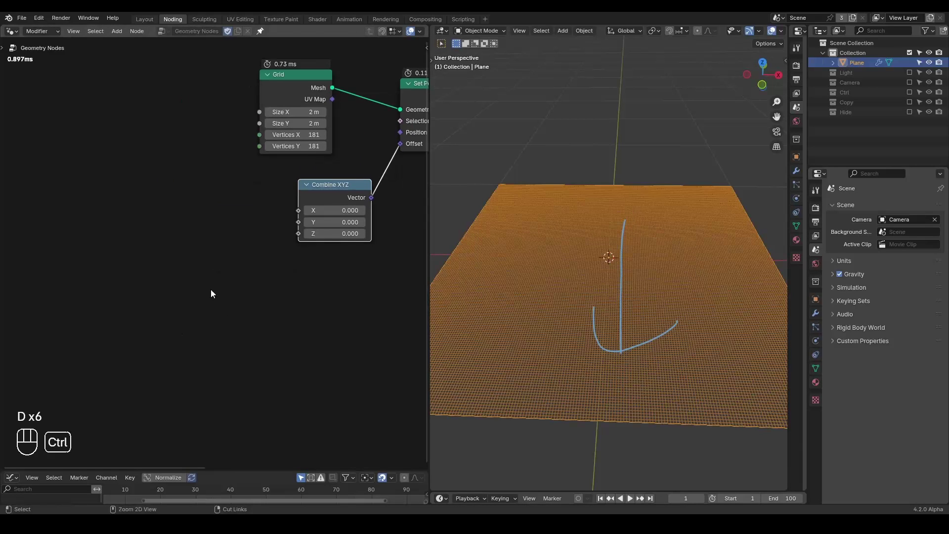
key("ctrl+a")
type("proximity fal")
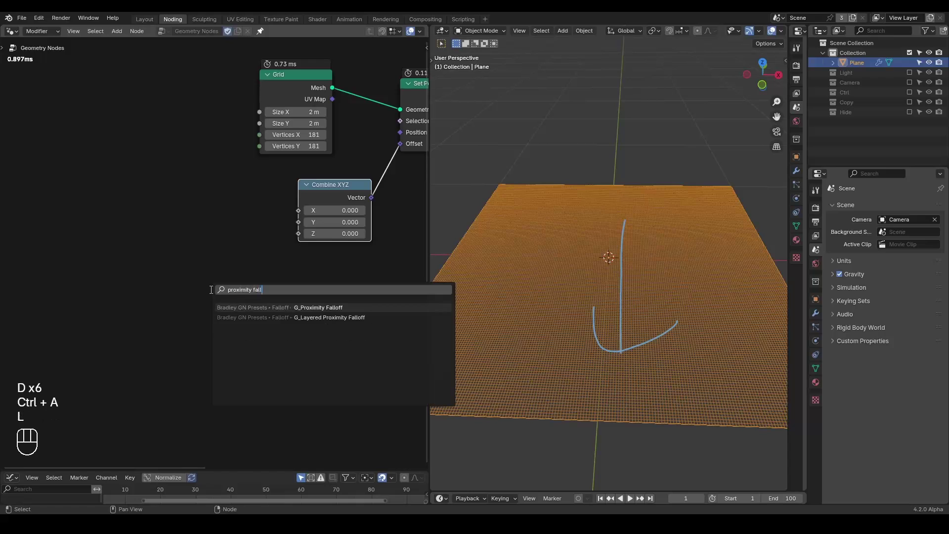
key("Return")
left_click(116, 258)
Step: Add a Geometry Proximity node beside the G_Proximity Falloff node
key("ctrl+a")
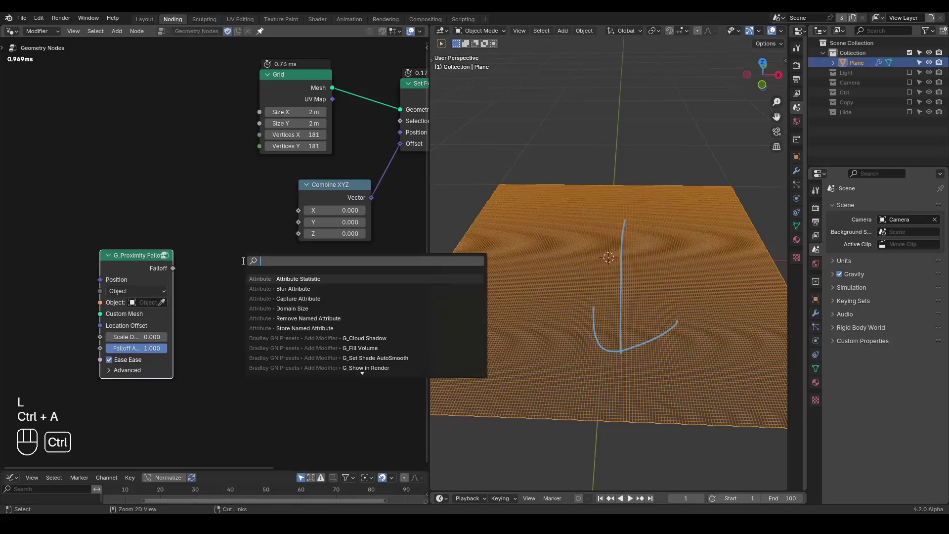
type("geome")
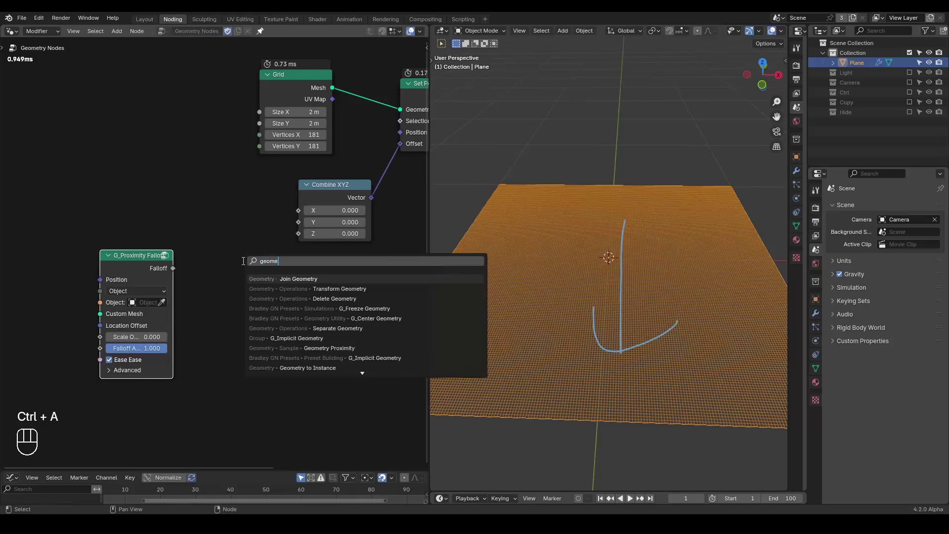
type("try pr")
key("Return")
left_click(243, 261)
middle_click_drag(348, 290, 284, 265)
Step: Add a Distance vector math node and delete it together with the Geometry Proximity node
key("ctrl+a")
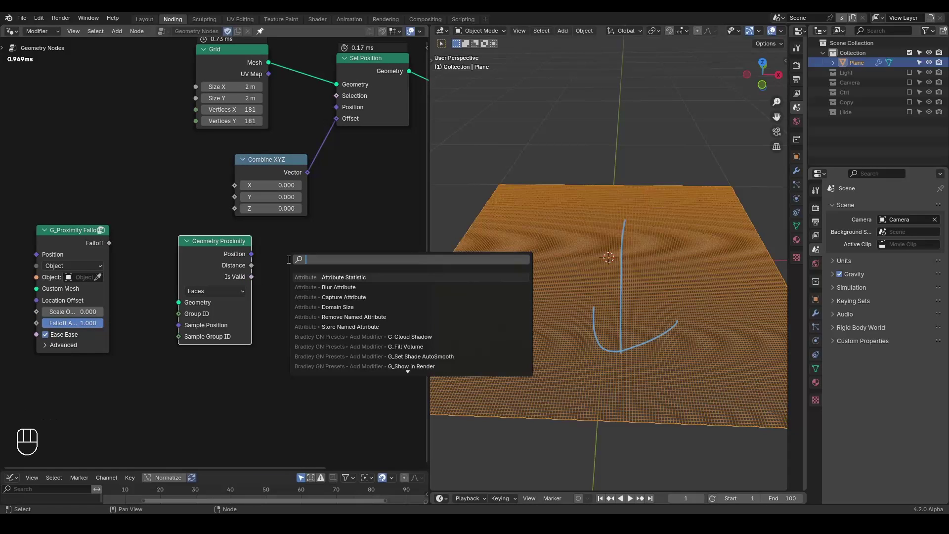
key("ctrl+a")
type("distanc")
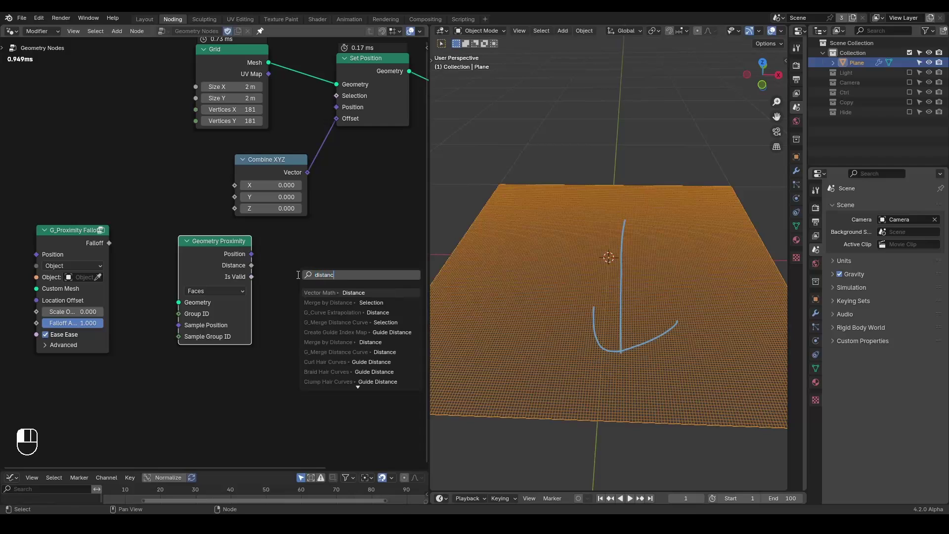
key("Return")
left_click(298, 275)
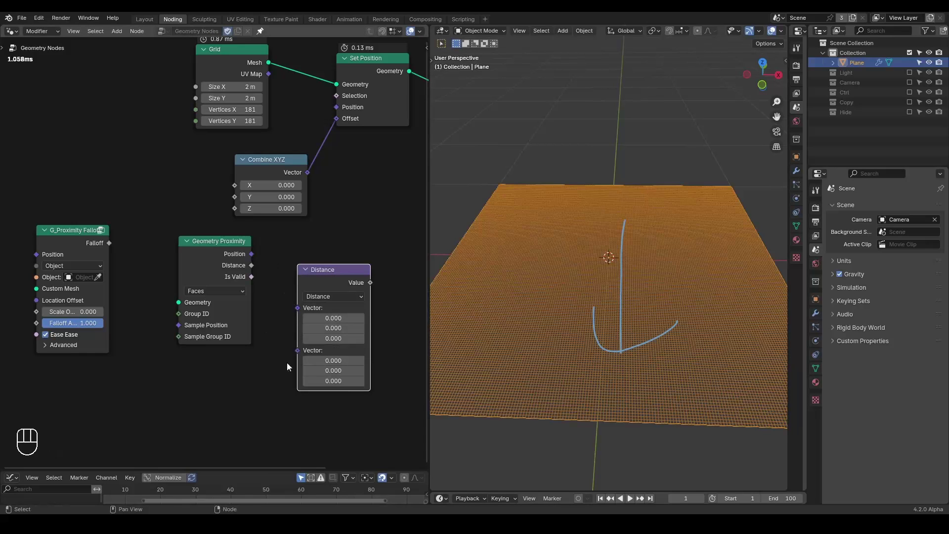
left_click_drag(366, 238, 163, 319)
key("x")
Step: Connect the G_Proximity Falloff output to Combine XYZ's Z input and annotate "0–1" beside the falloff node
middle_click_drag(172, 308, 216, 280)
mouse_move(126, 206)
left_mouse_down()
mouse_move(280, 180)
mouse_move(170, 205)
left_mouse_up()
key("d")
left_click_drag(230, 217, 230, 215)
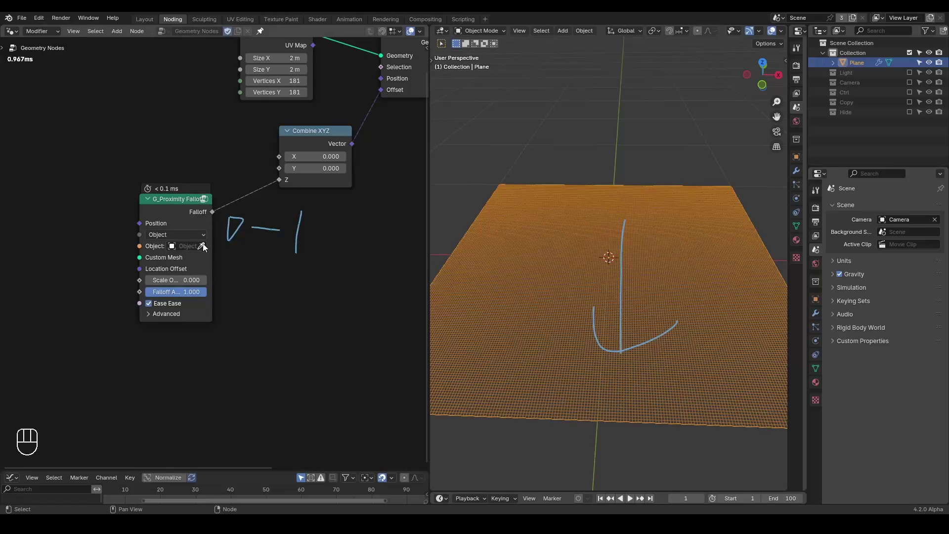
Step: Set the G_Proximity Falloff node's scale offset to 0.710 and erase the "0–1" annotation
mouse_move(173, 279)
left_mouse_down("shift")
mouse_move(201, 279)
mouse_move(122, 264)
left_mouse_up("shift")
mouse_move(124, 259)
right_mouse_down()
mouse_move(244, 275)
mouse_move(329, 250)
mouse_move(335, 222)
mouse_move(306, 218)
right_mouse_up()
scroll(633, 264, "down", 3)
middle_click_drag(634, 264, 625, 255)
Step: Insert a G_Remap 0-1 node between G_Proximity Falloff and Combine XYZ and set its To Max to -3.280
key("ctrl+a")
type("rem")
key("Return")
left_click(242, 183)
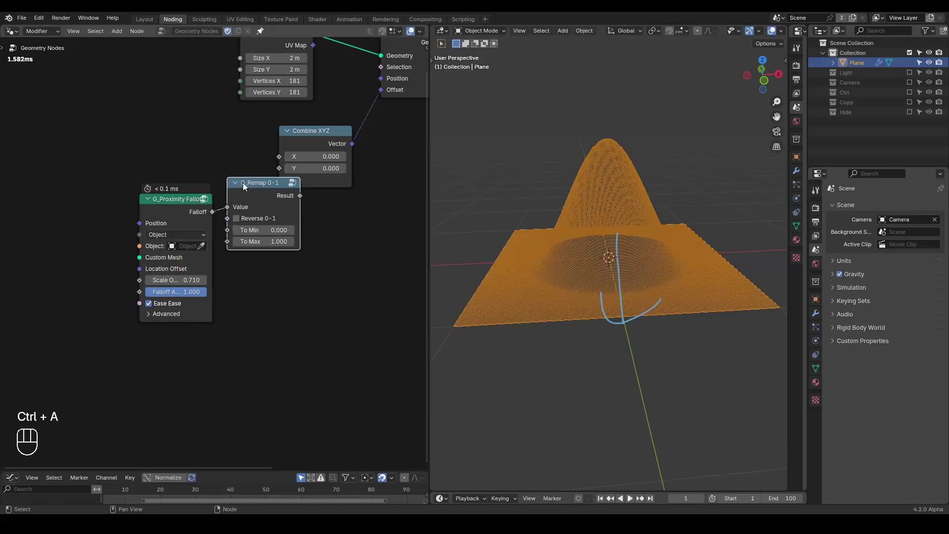
left_click_drag(201, 241, 108, 241, "shift")
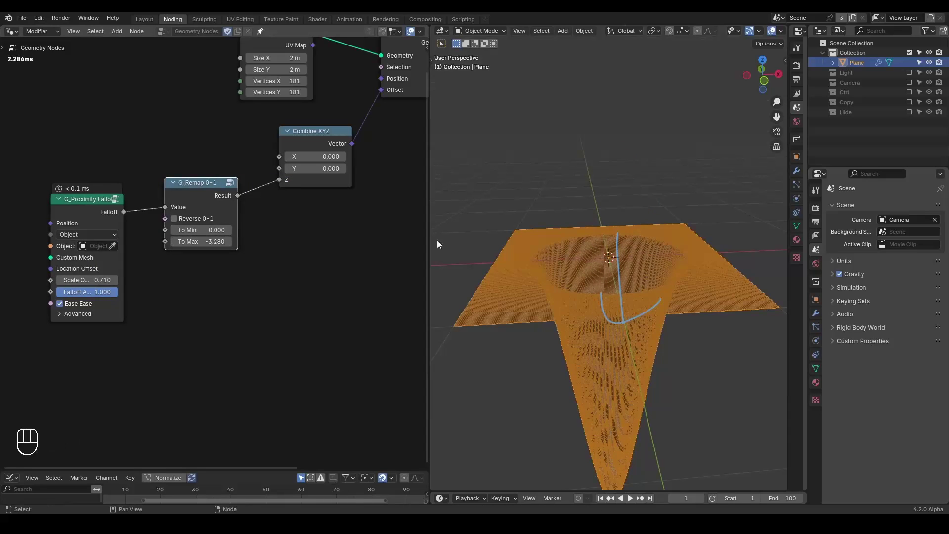
Step: Switch the 3D viewport from wireframe to solid shading with the whole funnel in view
scroll(553, 275, "down", 2)
middle_click_drag(552, 274, 531, 249, "shift")
middle_click_drag(280, 197, 163, 260)
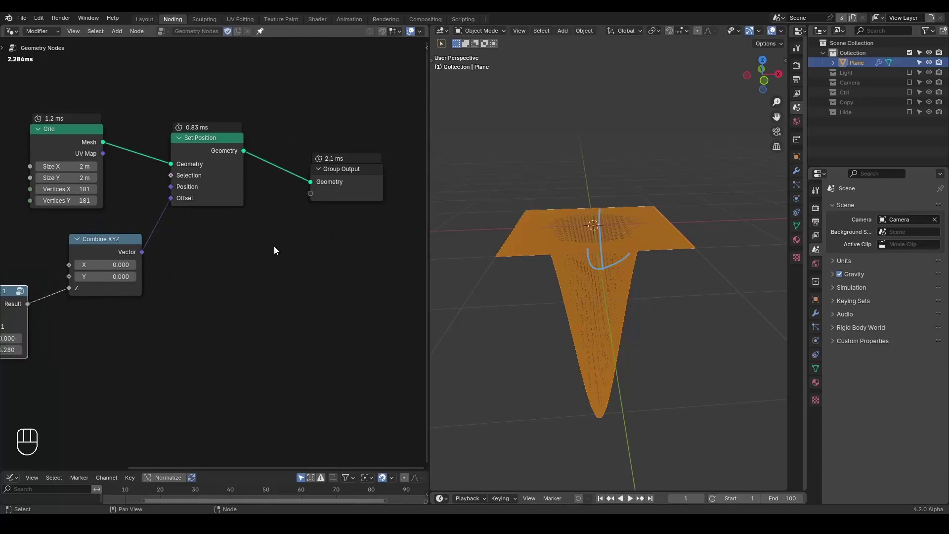
key("z")
left_click(573, 189)
Step: Insert a G_Normal Displace node between the Set Position and Group Output nodes
middle_click_drag(257, 258, 208, 234)
key("ctrl+a")
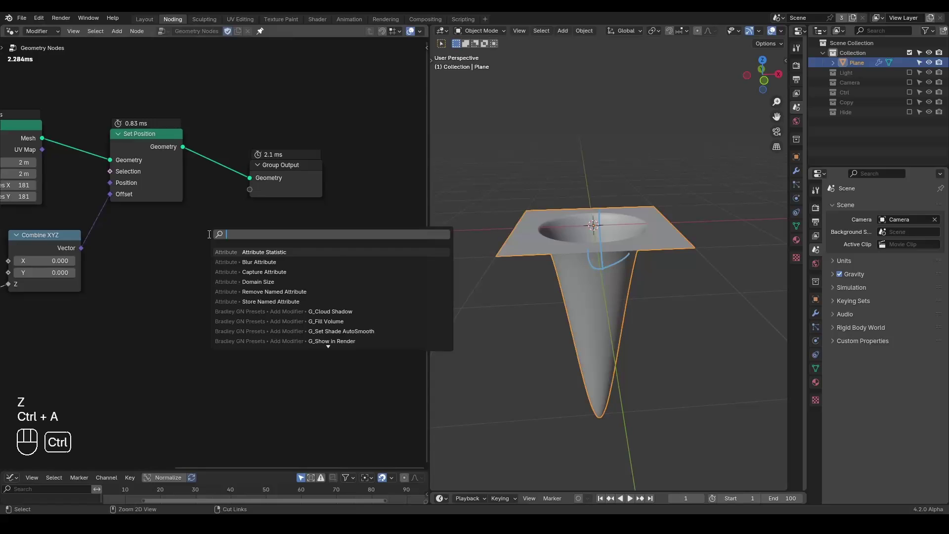
type("normal dis")
key("Return")
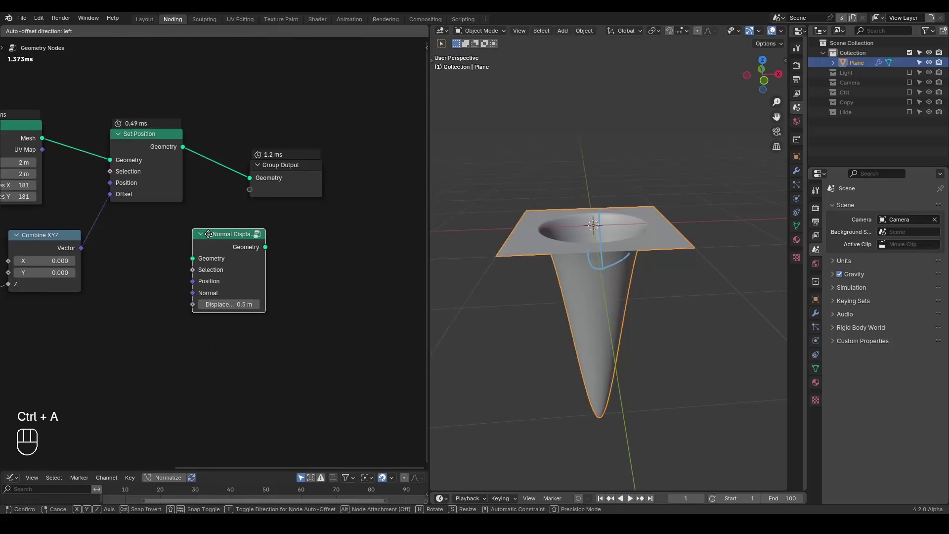
left_click(232, 147)
Step: Add a G_Noise 3D node and connect its Fac output to the normal displacement node's Displacement input
middle_click_drag(172, 324, 201, 275)
key("ctrl+a")
type("noise")
key("Return")
left_click(167, 218)
left_click_drag(227, 230, 254, 170)
Step: Set the G_Noise 3D node's Freq to 2.800 and Scale to 0.310
middle_click_drag(239, 233, 306, 189)
left_click_drag(255, 234, 316, 234)
mouse_move(267, 257)
left_mouse_down("shift")
mouse_move(218, 257)
mouse_move(250, 257)
left_mouse_up("shift")
Step: Insert a Capture Attribute node between Grid and Set Position and feed the G_Proximity Falloff output into its Value
scroll(276, 289, "down", 3)
left_click_drag(215, 130, 84, 146)
key("ctrl+a")
type("cap")
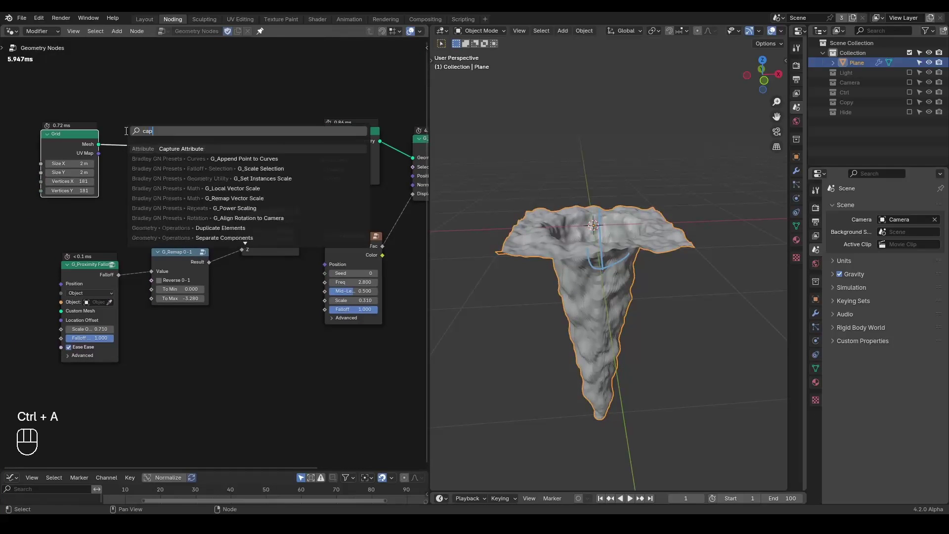
key("Return")
left_click(161, 118)
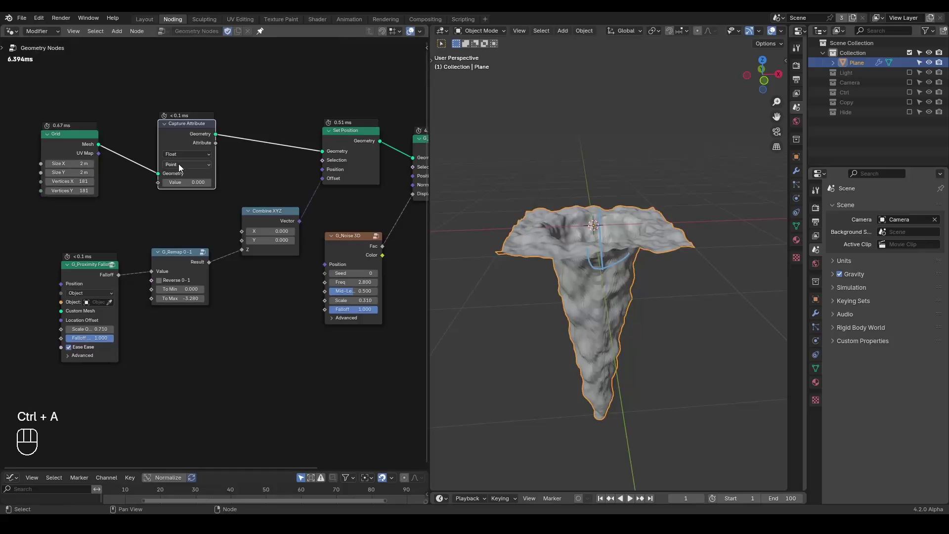
left_click_drag(119, 274, 123, 265)
left_click_drag(156, 189, 158, 183)
Step: Annotate the Capture Attribute node's Geometry output in the node editor
left_click_drag(210, 124, 236, 113)
middle_click_drag(266, 164, 209, 149)
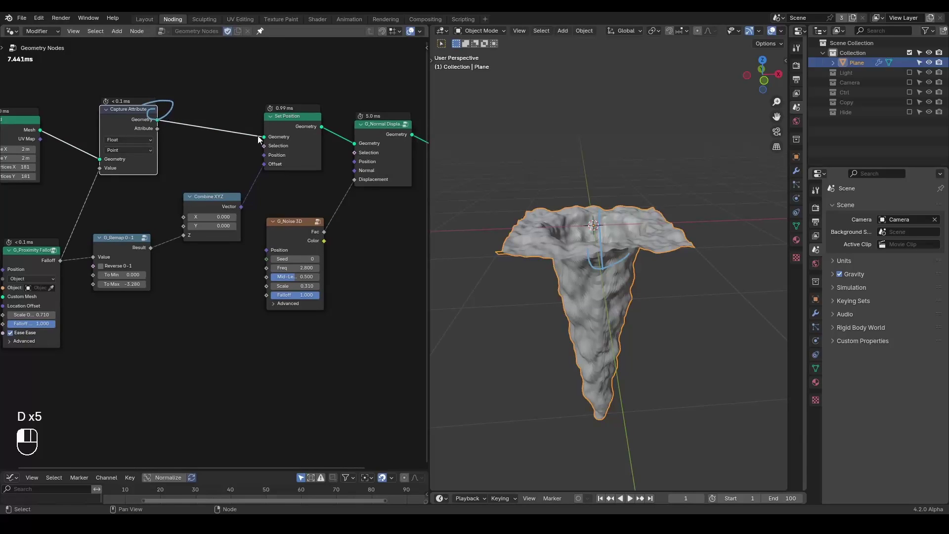
left_click(244, 112)
Step: Connect Capture Attribute's Attribute output to the G_Noise 3D node's Falloff input and erase the annotation strokes
left_click_drag(157, 129, 226, 151)
left_click_drag(261, 259, 266, 295)
middle_click_drag(194, 130, 211, 114)
mouse_move(211, 115)
right_mouse_down()
mouse_move(128, 131)
mouse_move(144, 110)
right_mouse_up()
key("d")
scroll(197, 232, "up", 2)
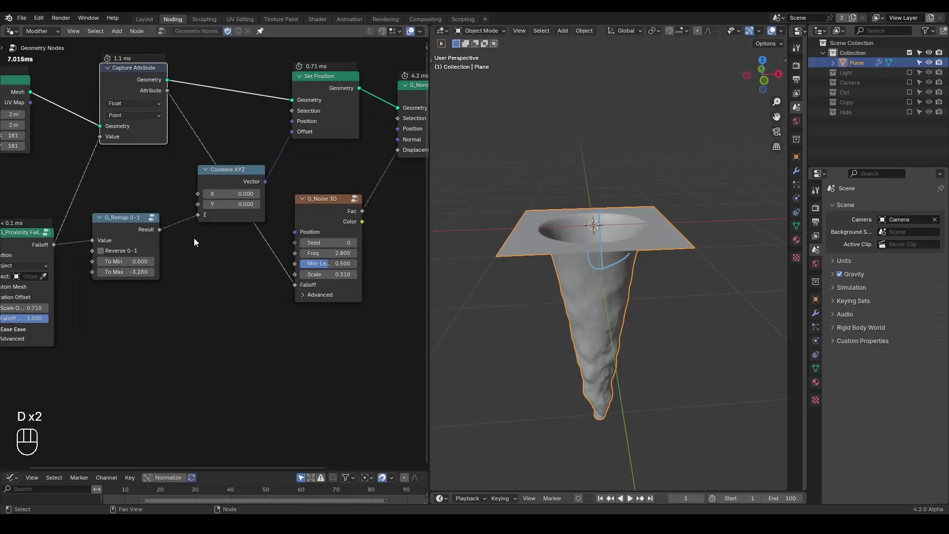
Step: Duplicate the G_Remap 0-1 node onto the link between Capture Attribute and the noise node's Falloff
middle_click_drag(194, 238, 212, 241)
key("shift+d")
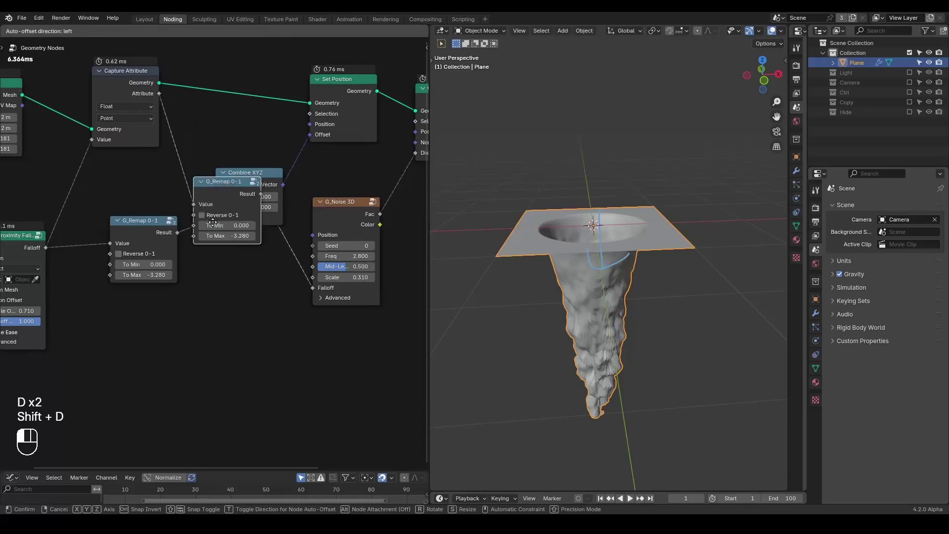
left_click(212, 280)
Step: Enable Reverse 0-1 on the duplicated remap node, set its To Max to 1, and reposition the node
left_click(213, 285)
left_click(224, 307)
type("1")
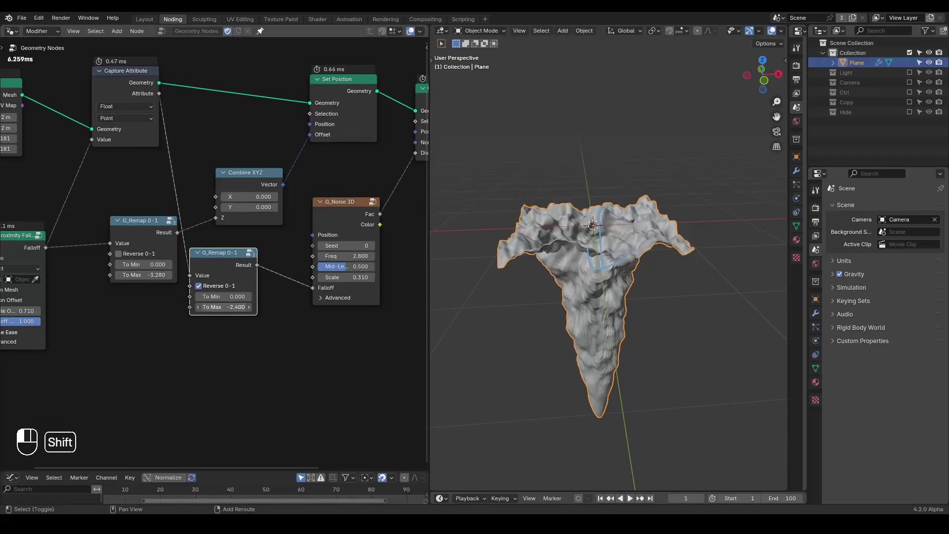
key("Return")
left_click_drag(221, 258, 244, 289)
Step: Set the G_Noise 3D node's Scale to 0.620 and the reversed remap node's To Max to 1.100
mouse_move(346, 278)
left_mouse_down("shift")
mouse_move(371, 277)
mouse_move(358, 277)
left_mouse_up("shift")
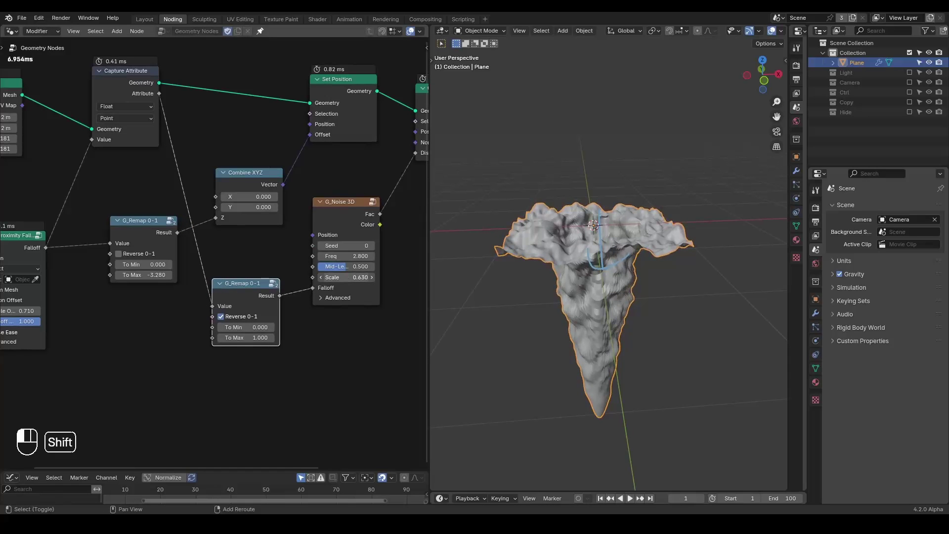
mouse_move(246, 334)
left_mouse_down()
mouse_move(261, 334)
mouse_move(232, 334)
mouse_move(248, 334)
left_mouse_up()
Step: Try a different To Min on the reversed remap node and reset it to 0
middle_click_drag(211, 287, 250, 281)
mouse_move(291, 320)
left_mouse_down("shift")
mouse_move(257, 321)
mouse_move(289, 320)
left_mouse_up("shift")
left_click(289, 320)
type("0")
key("Return")
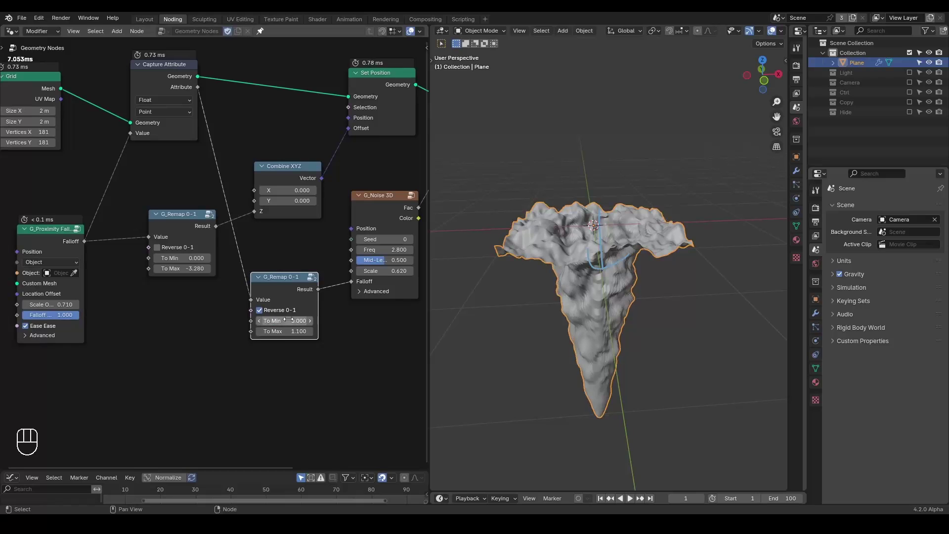
Step: Compare the funnel with Ease Ease on and off and leave it disabled on the G_Proximity Falloff node
middle_click_drag(227, 309, 235, 307)
left_click(54, 325)
left_click(54, 326)
left_click(54, 325)
left_click(55, 325)
left_click(55, 327)
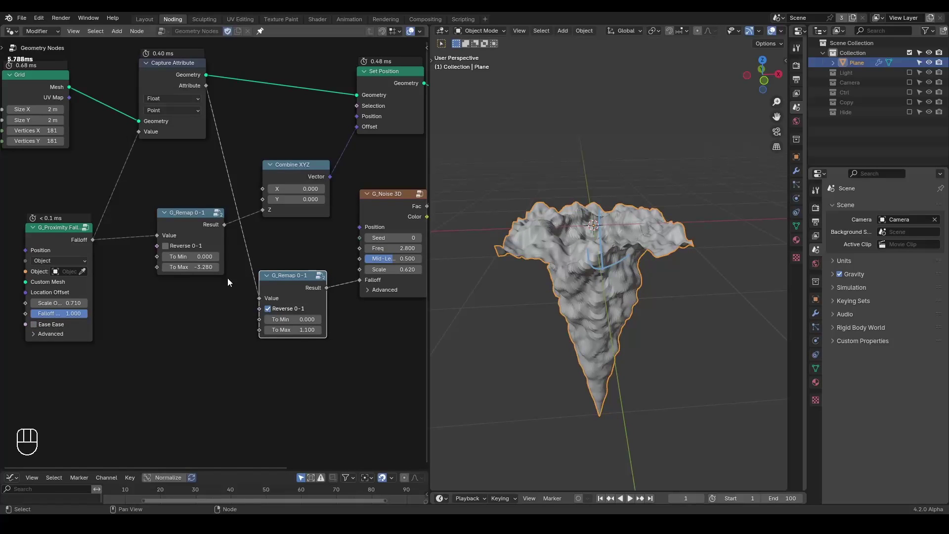
Step: Insert a Float Curve node before the reversed G_Remap 0-1 node, with the captured attribute feeding its Factor
key("ctrl+a")
type("float")
key("Return")
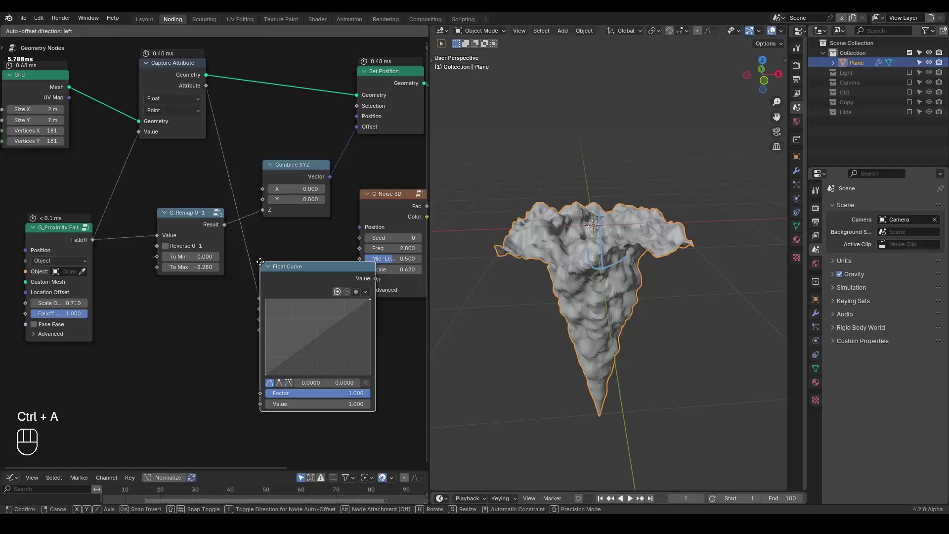
left_click(201, 278)
left_click_drag(145, 287, 143, 330)
middle_click_drag(148, 355, 165, 299)
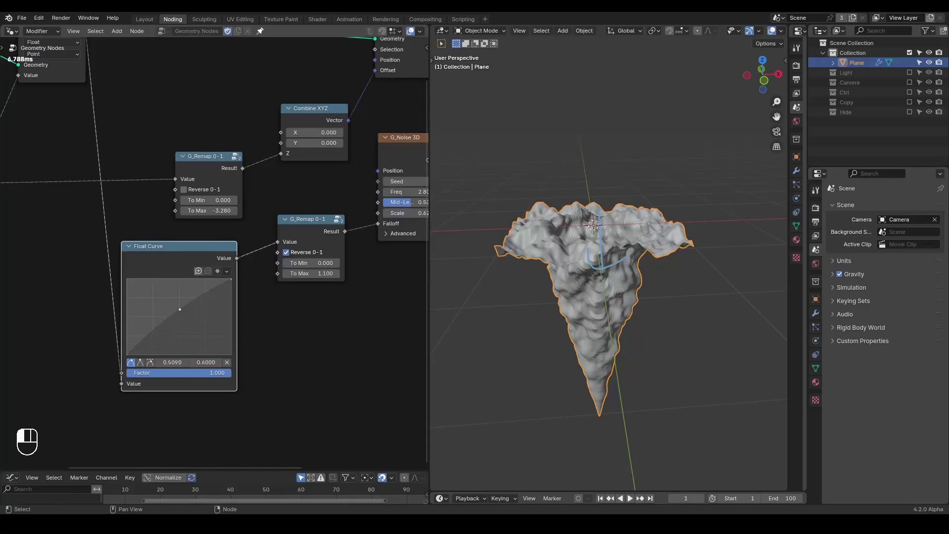
Step: Bend the Float Curve upward, trying a control point at 0.2727, 0.9000 and settling it at 0.2727, 0.5437
left_click_drag(182, 310, 155, 286)
middle_click_drag(568, 267, 576, 285)
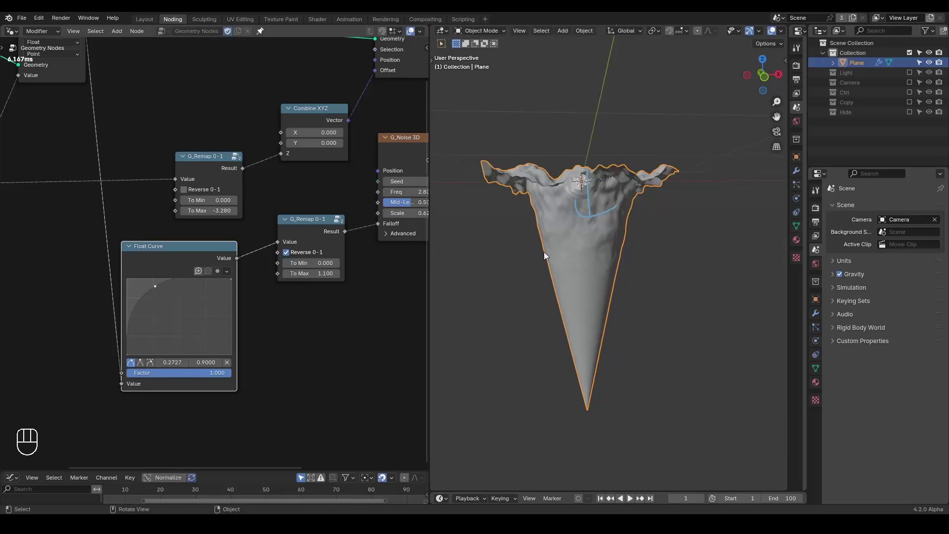
mouse_move(579, 262)
middle_mouse_down()
mouse_move(581, 301)
mouse_move(579, 250)
middle_mouse_up()
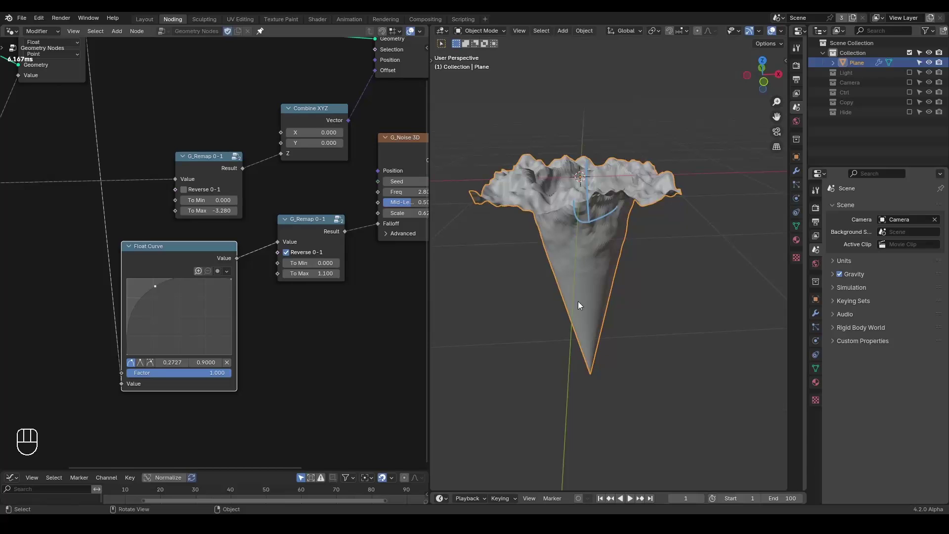
left_click_drag(158, 293, 157, 318)
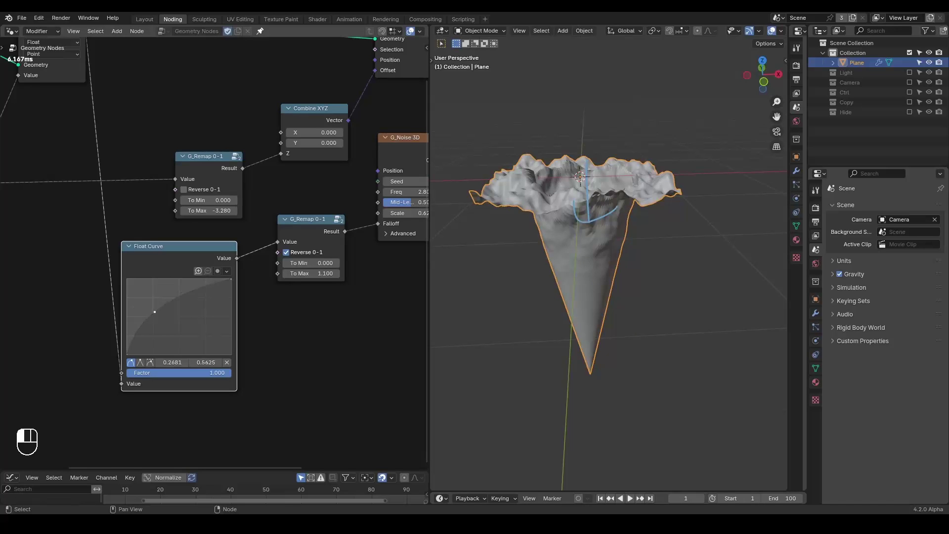
middle_click_drag(575, 283, 573, 302)
key("d")
right_click_drag(617, 230, 609, 253)
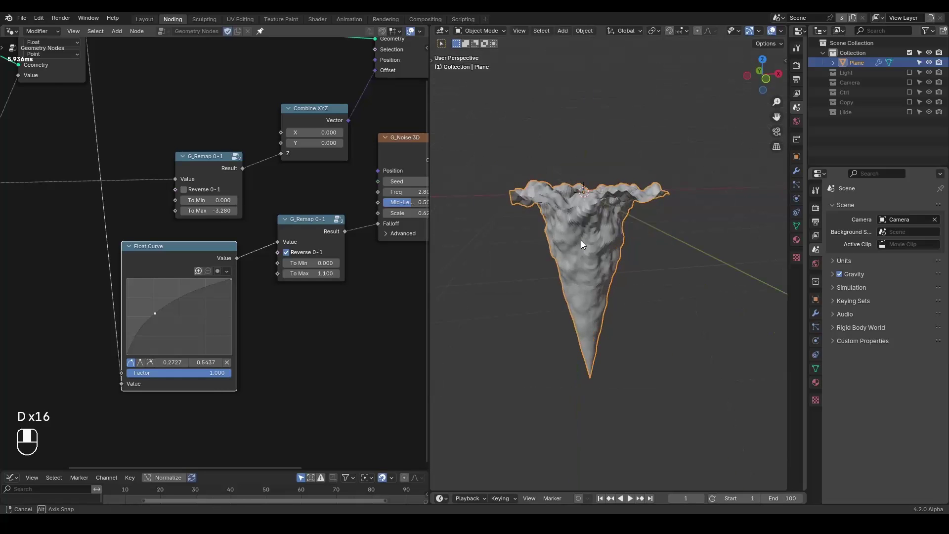
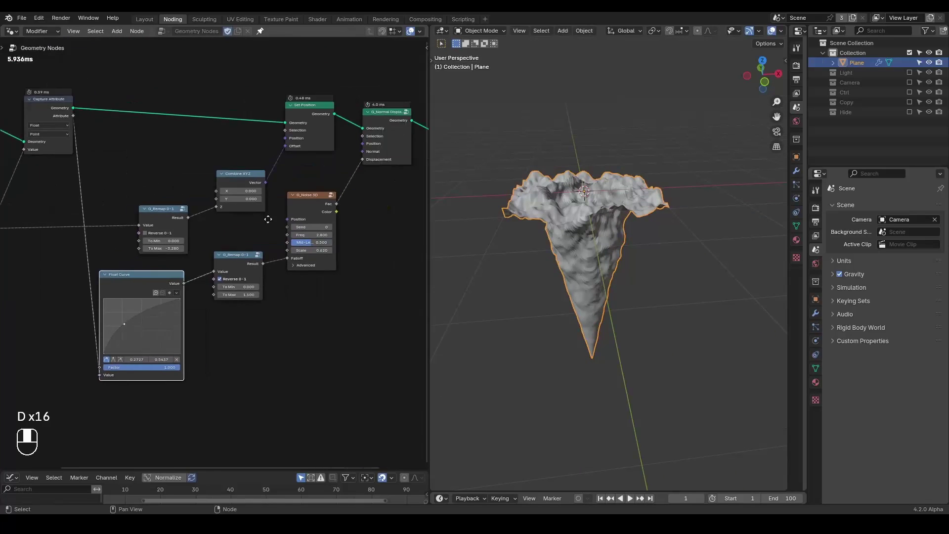
Step: Duplicate the Set Position node onto the link between the normal displacement node and Group Output, and space the nodes apart
left_click_drag(315, 158, 390, 156)
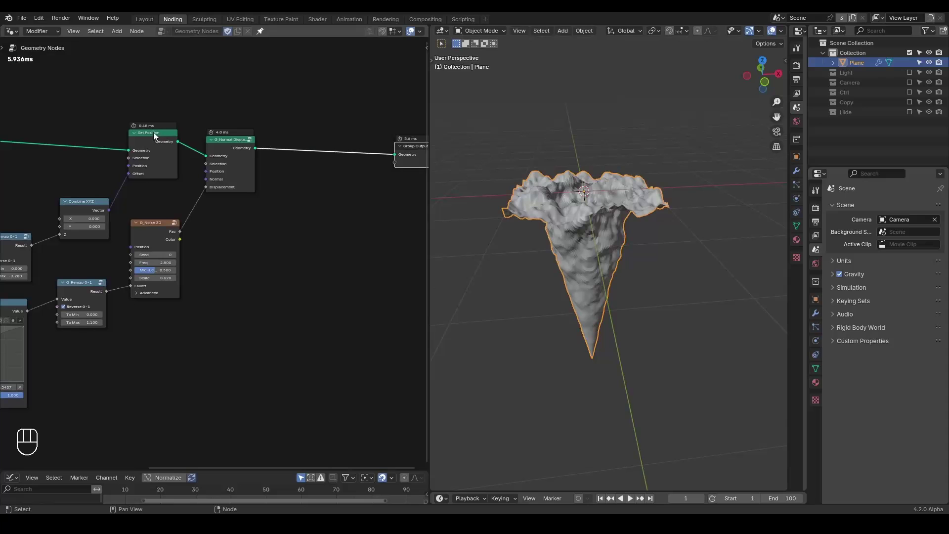
key("shift+d")
left_click(333, 132)
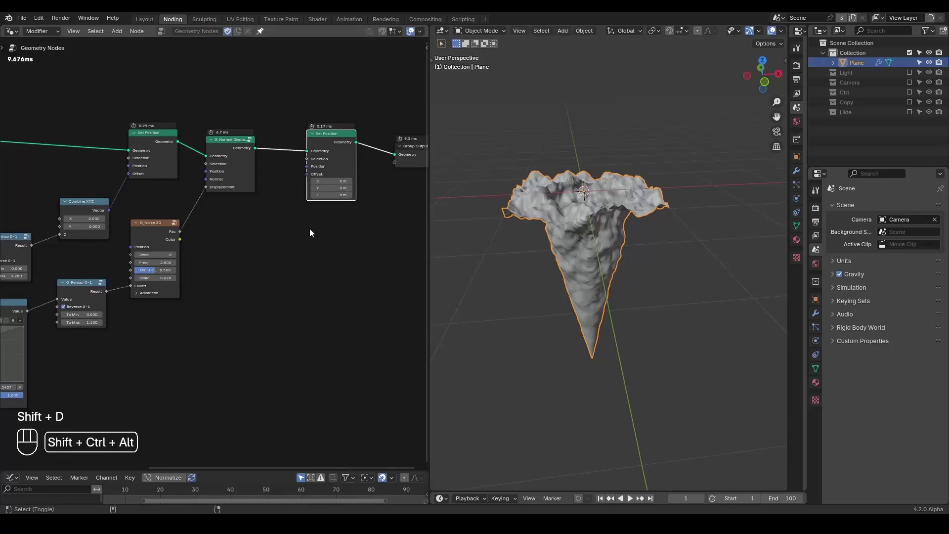
key("shift+ctrl+alt+q")
middle_click_drag(333, 248, 222, 246)
left_click_drag(327, 76, 228, 195)
key("g")
left_click(373, 191)
Step: Add a Rotate Vector node and connect its Vector output to the new Set Position node's Position
left_click(253, 220)
key("ctrl+a")
type("rotate ve")
key("Return")
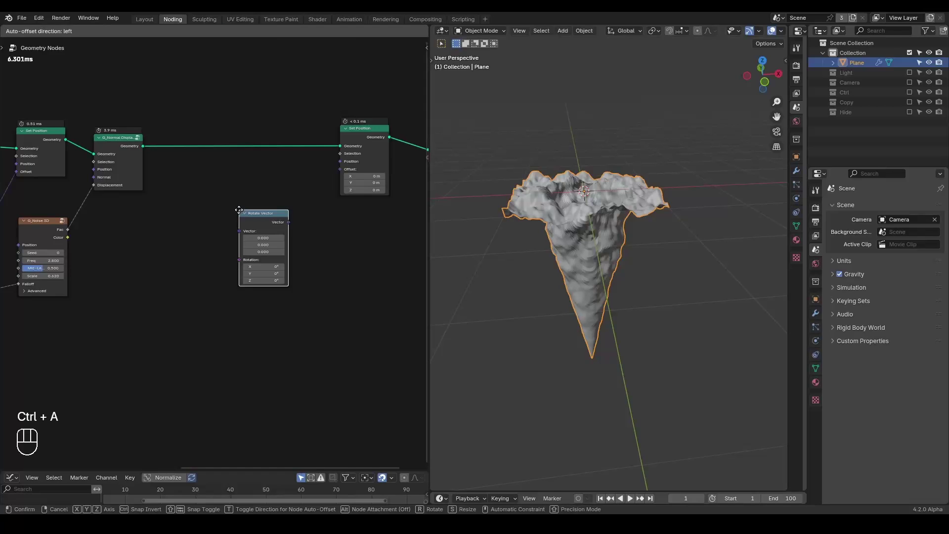
left_click(268, 209)
scroll(268, 210, "up", 2)
left_click_drag(371, 141, 371, 138)
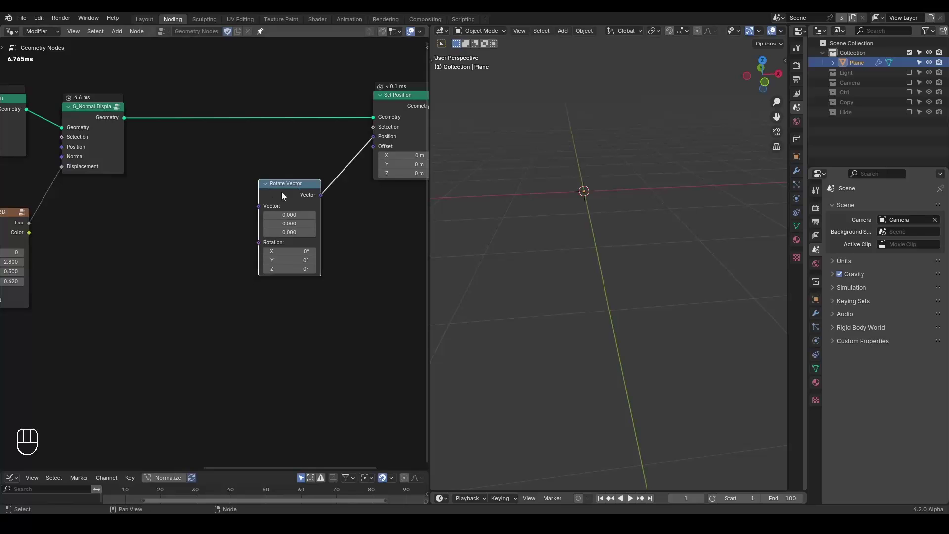
Step: Add a Position node feeding the Rotate Vector node's Vector input and reposition the Rotate Vector node
key("ctrl+a")
type("posi")
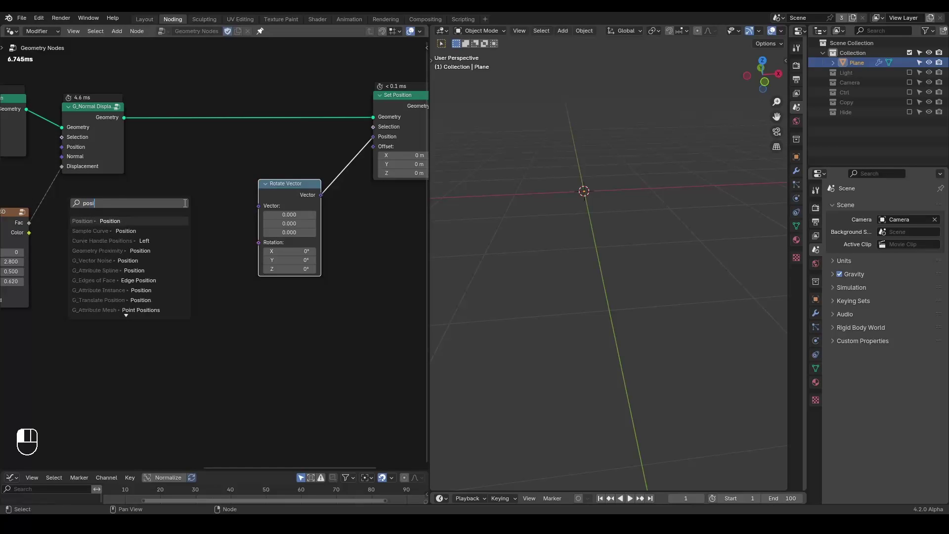
key("Return")
left_click(184, 203)
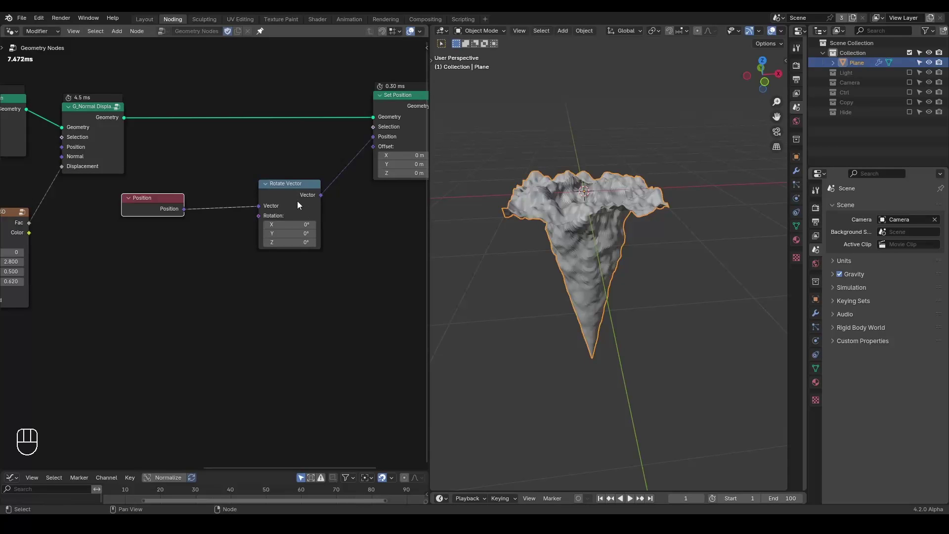
left_click_drag(304, 204, 317, 202)
Step: Try out the Z rotation on the Rotate Vector node and return it to 0°
mouse_move(296, 242)
left_mouse_down()
mouse_move(341, 243)
mouse_move(297, 243)
left_mouse_up()
key("Return")
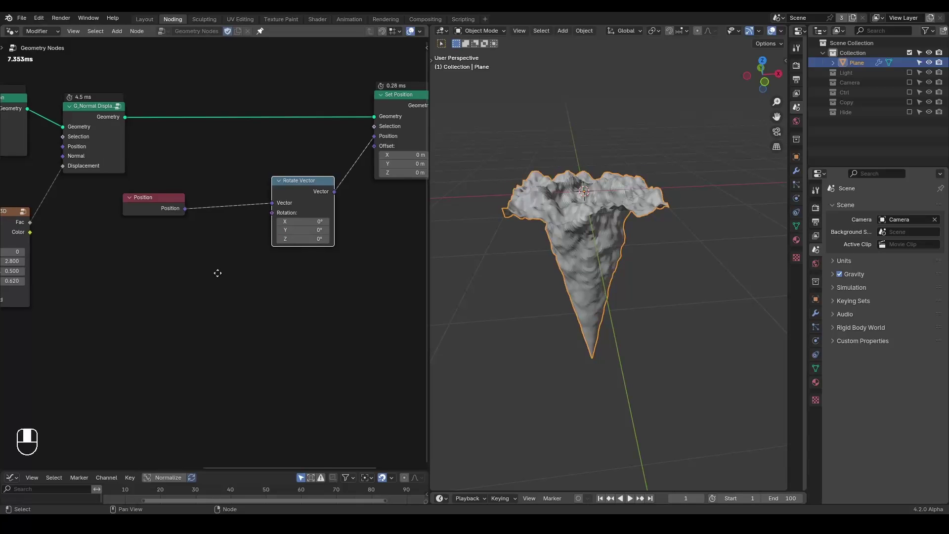
middle_click_drag(189, 276, 263, 237)
middle_click_drag(573, 212, 546, 211)
middle_click_drag(583, 254, 592, 244)
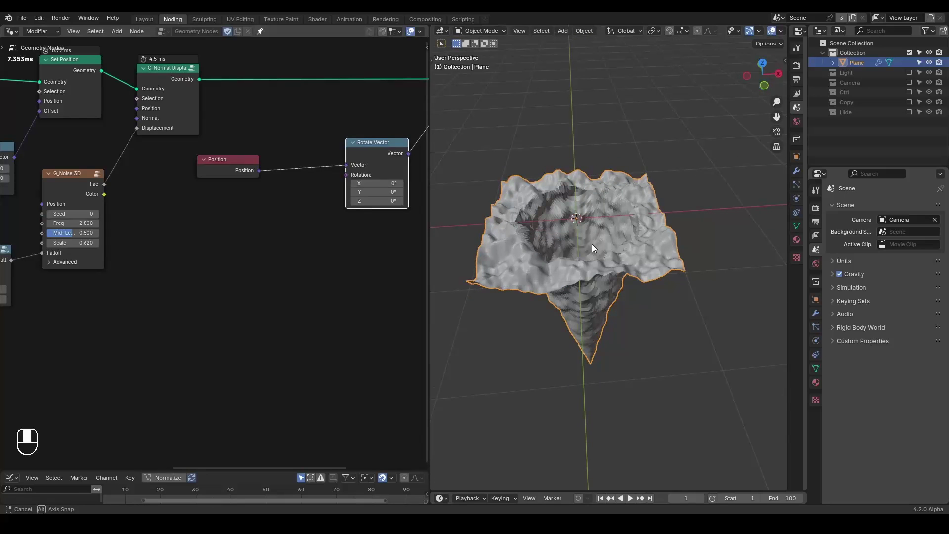
Step: Duplicate the Capture Attribute node onto the geometry link between the existing one and the first Set Position
scroll(206, 262, "down", 4)
middle_click_drag(169, 251, 391, 226)
middle_click_drag(151, 153, 186, 165)
left_click(117, 109)
key("shift+d")
left_click(209, 94)
Step: Duplicate the G_Proximity Falloff node and connect the copy's Falloff to the second Capture Attribute's Value
left_click_drag(61, 211, 53, 218)
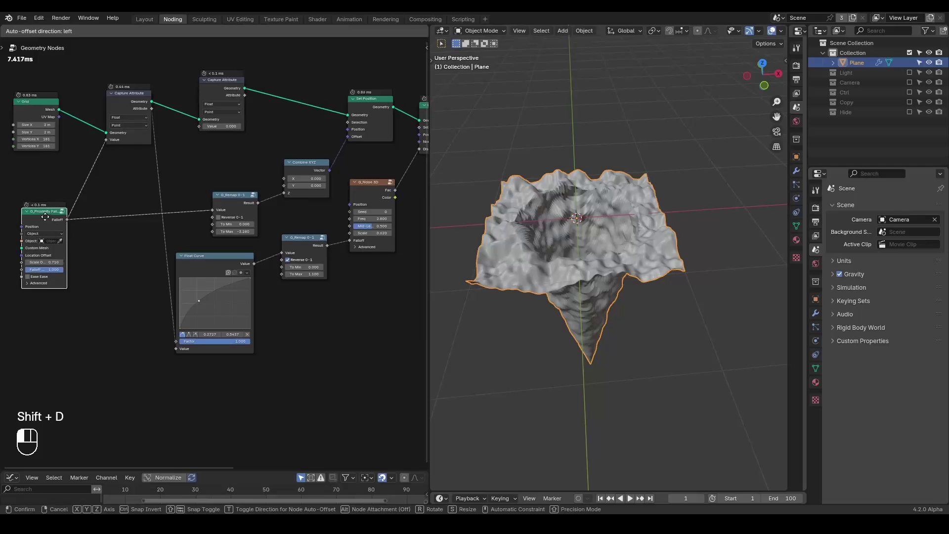
key("shift+ctrl+d")
left_click(118, 253)
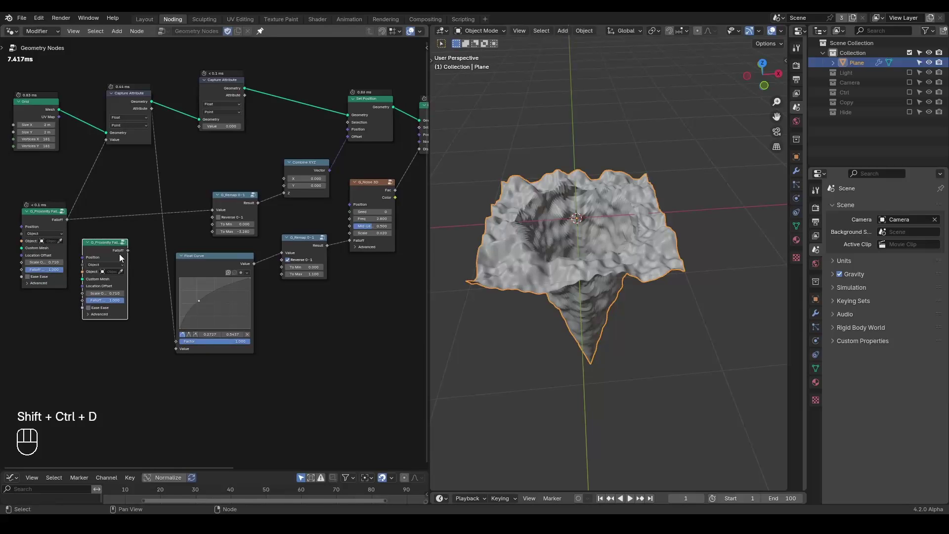
scroll(119, 253, "up", 1)
left_click_drag(106, 250, 197, 105)
scroll(228, 197, "down", 2)
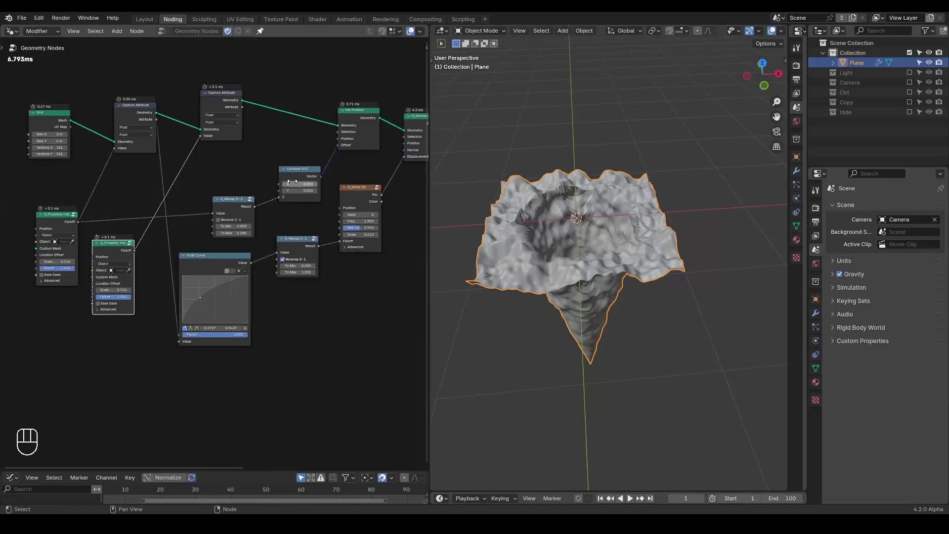
Step: Add a G_Combine Euler Rotation node with the second Capture Attribute's Attribute output linked to its Z input
middle_click_drag(281, 185, 167, 182)
scroll(167, 179, "down", 2)
left_click_drag(139, 136, 146, 144)
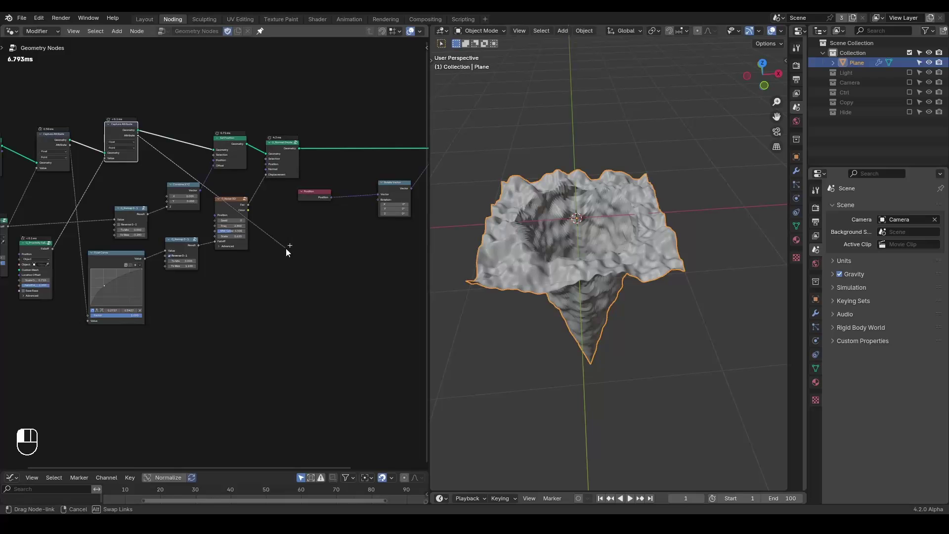
left_click_drag(285, 248, 287, 248)
type("combine euler")
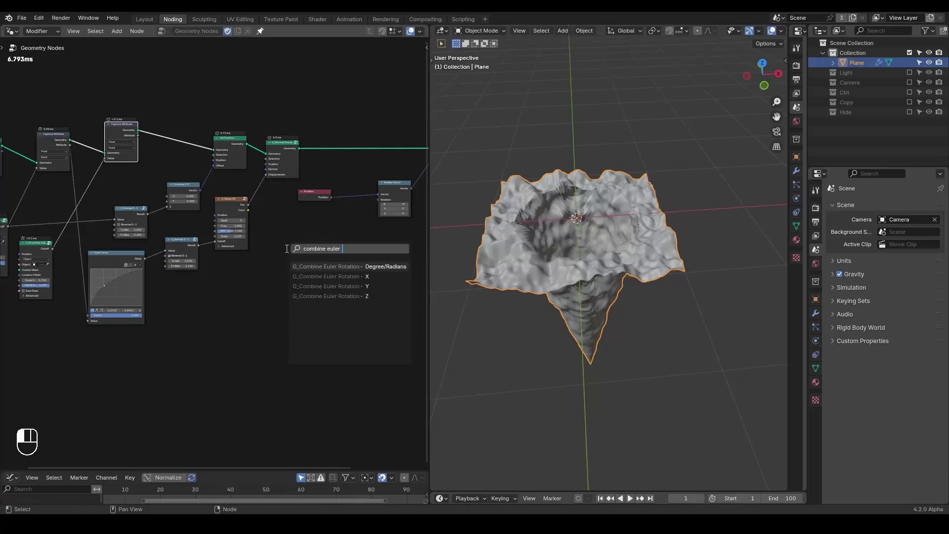
key("Down")
key("Down")
key("Return")
left_click(293, 248)
scroll(338, 248, "up", 5)
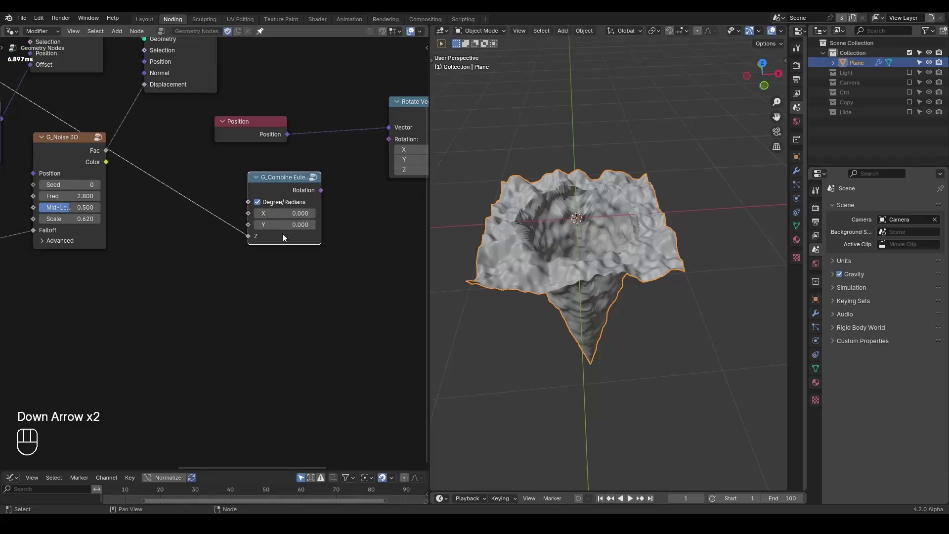
Step: Connect the combined Euler Rotation to the Rotate Vector node's Rotation and disable Degree/Radians
left_click_drag(320, 190, 389, 139)
middle_click_drag(272, 206, 311, 198)
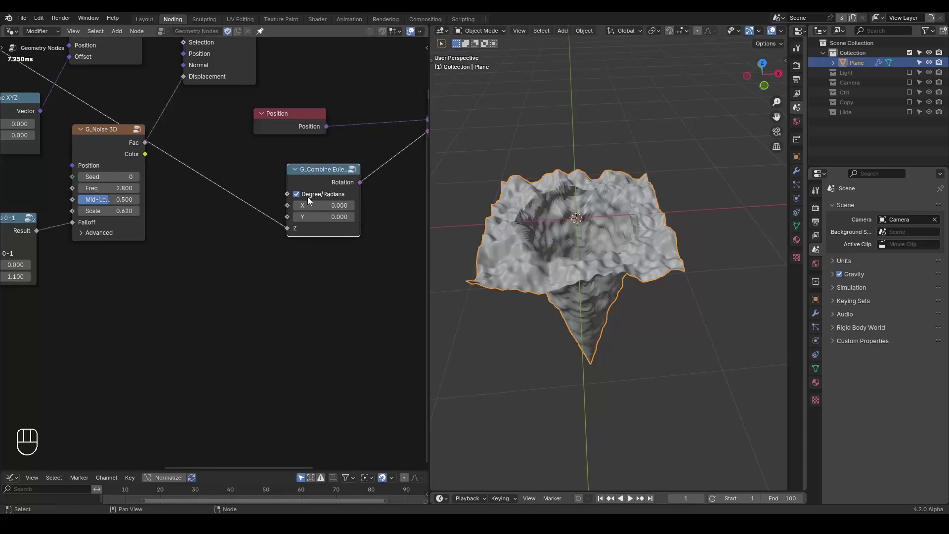
left_click(297, 195)
scroll(361, 256, "up", 1)
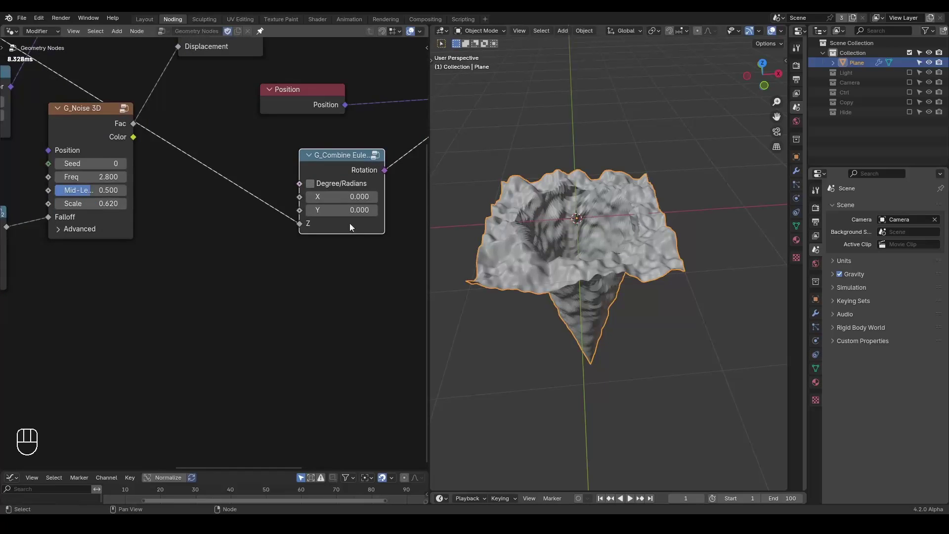
middle_click_drag(355, 258, 313, 248)
left_click_drag(271, 235, 293, 258)
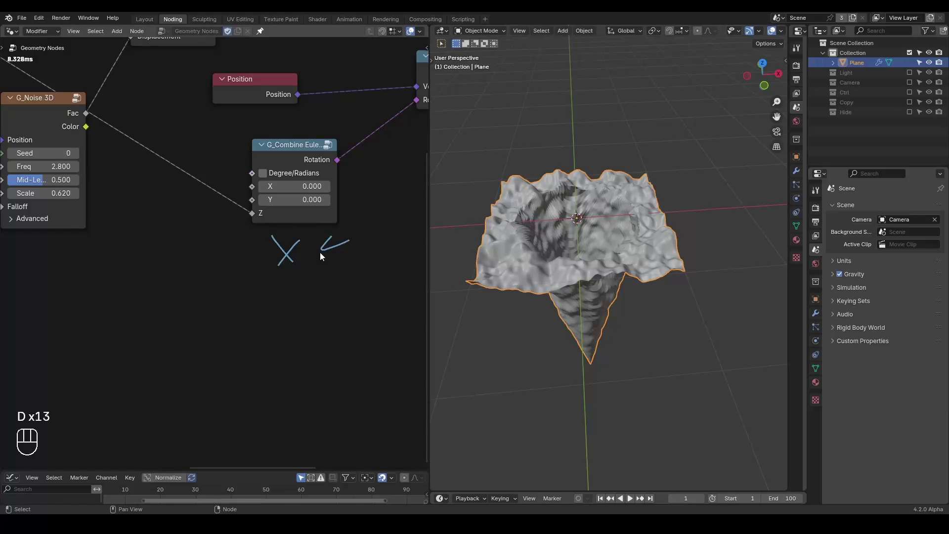
right_click_drag(360, 244, 348, 236)
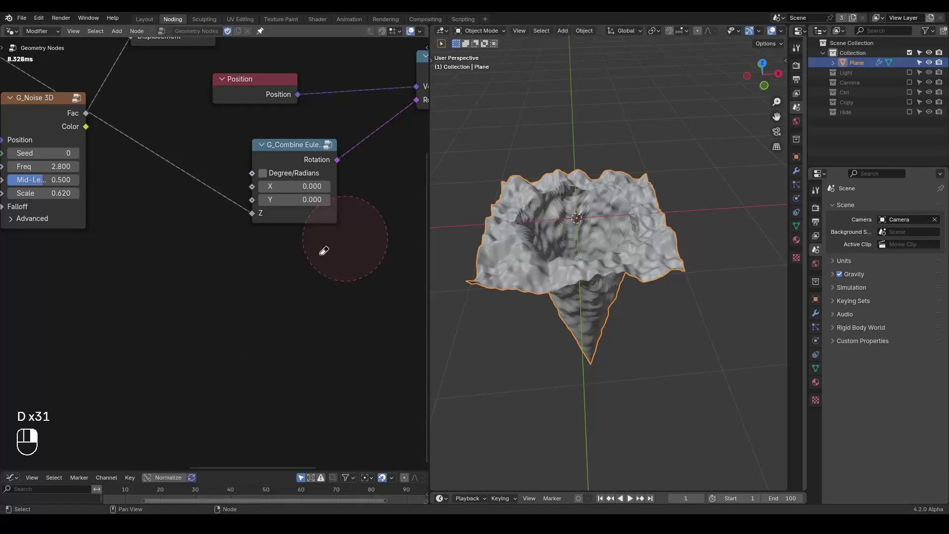
Step: Insert a G_Remap 0-1 node before the Euler rotation's Z input and set its To Max to 19.100
scroll(250, 272, "down", 2)
scroll(182, 242, "down", 1, "ctrl")
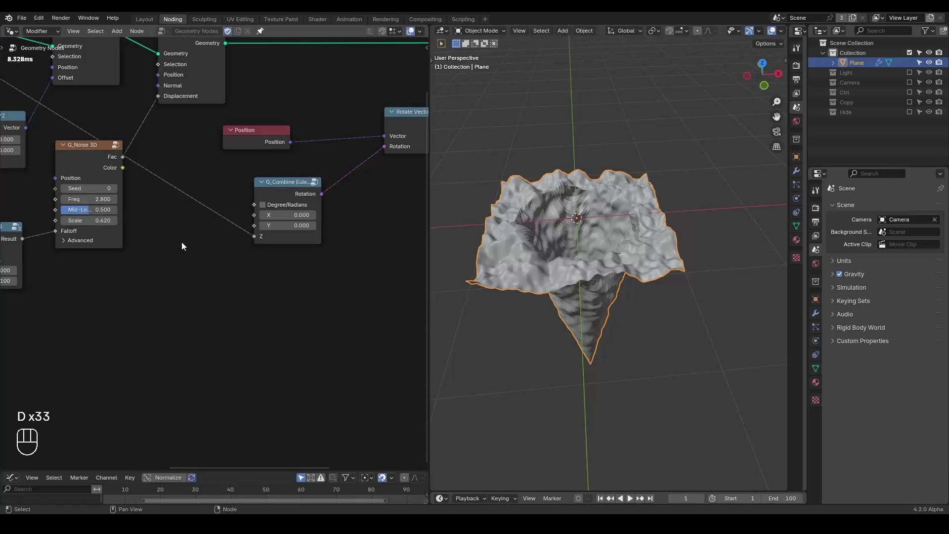
key("ctrl+a")
type("remap")
key("Return")
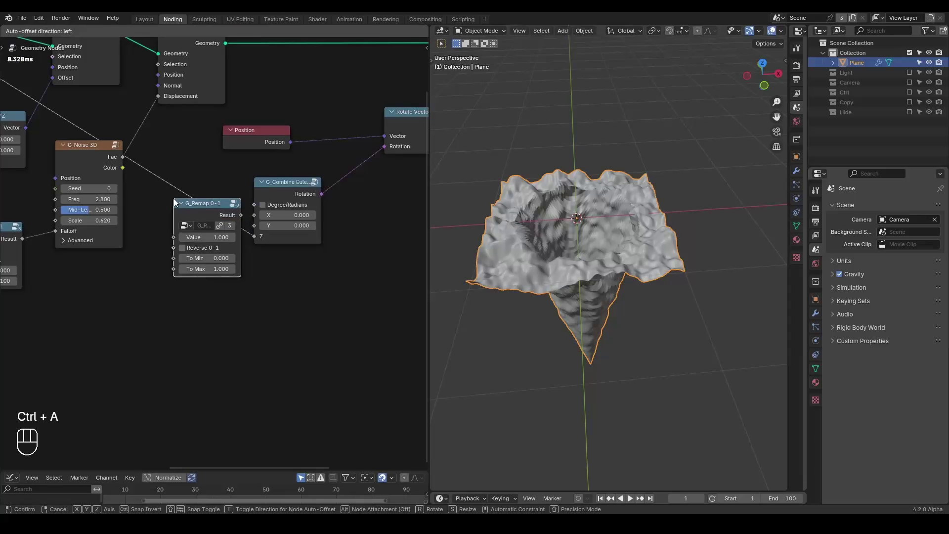
left_click(158, 259)
left_click_drag(193, 329, 277, 329)
mouse_move(590, 348)
middle_mouse_down()
mouse_move(601, 310)
mouse_move(600, 337)
mouse_move(590, 324)
mouse_move(598, 334)
middle_mouse_up()
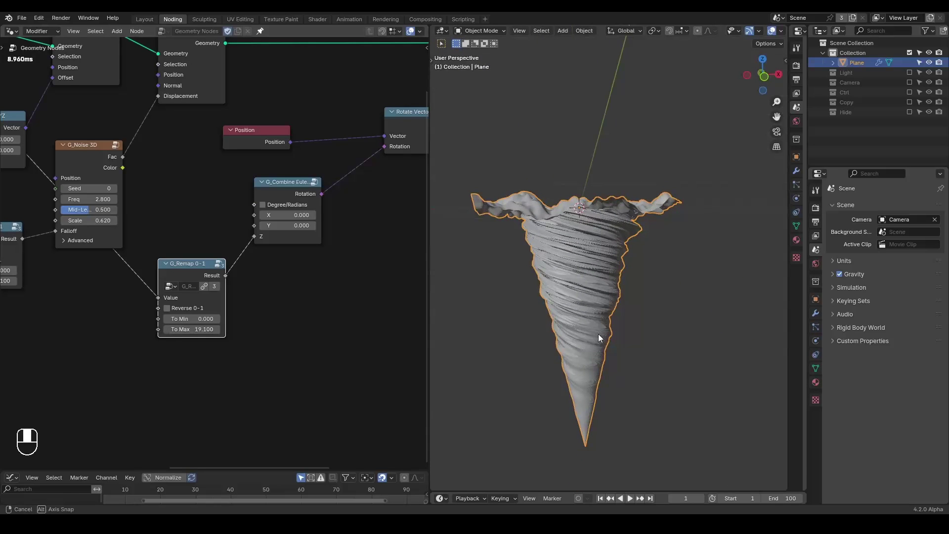
Step: Set the scale of the second G_Proximity Falloff node to 0.980 to widen the twisted area
scroll(138, 316, "down", 2)
middle_click_drag(110, 298, 346, 270)
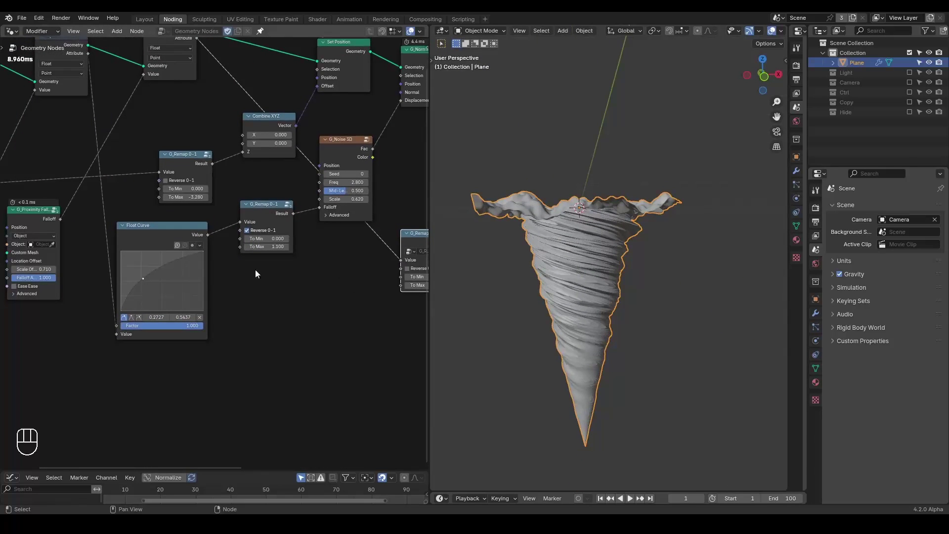
middle_click_drag(543, 248, 553, 291)
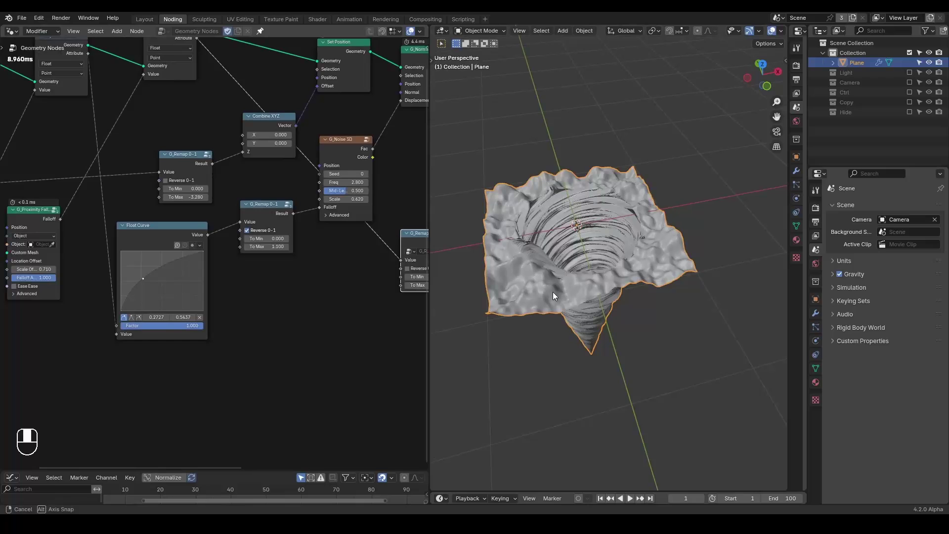
middle_click_drag(112, 167, 241, 208)
scroll(292, 223, "up", 2)
scroll(234, 215, "up", 2)
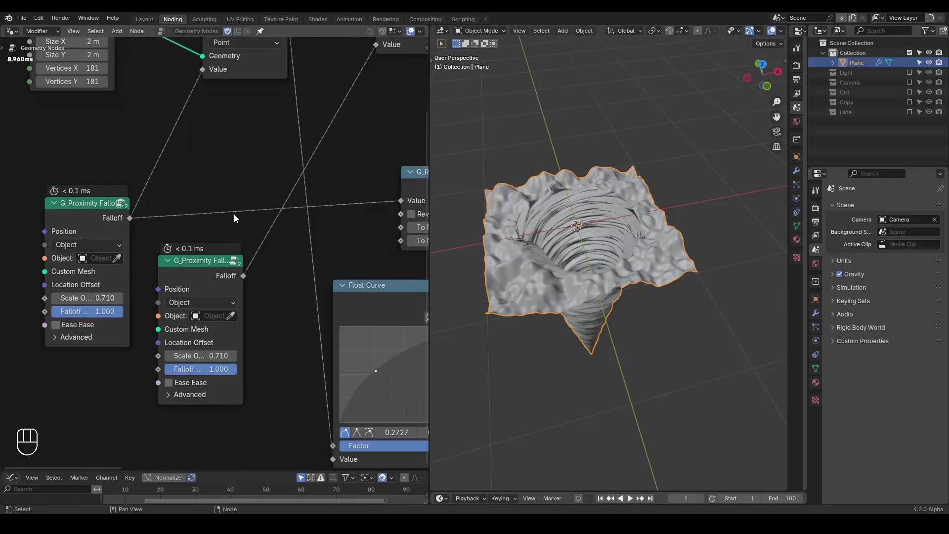
middle_click_drag(553, 237, 545, 198)
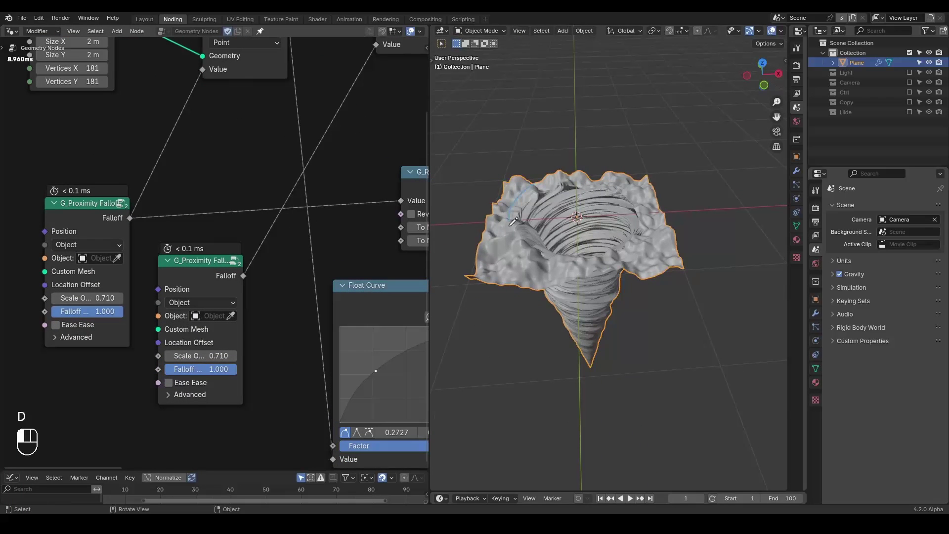
scroll(183, 330, "down", 1)
left_click_drag(184, 280, 189, 278)
left_click_drag(217, 348, 232, 346, "shift")
scroll(176, 224, "down", 1)
Step: Set the Grid node's Size X and Size Y to 4 m
middle_click_drag(176, 224, 184, 268)
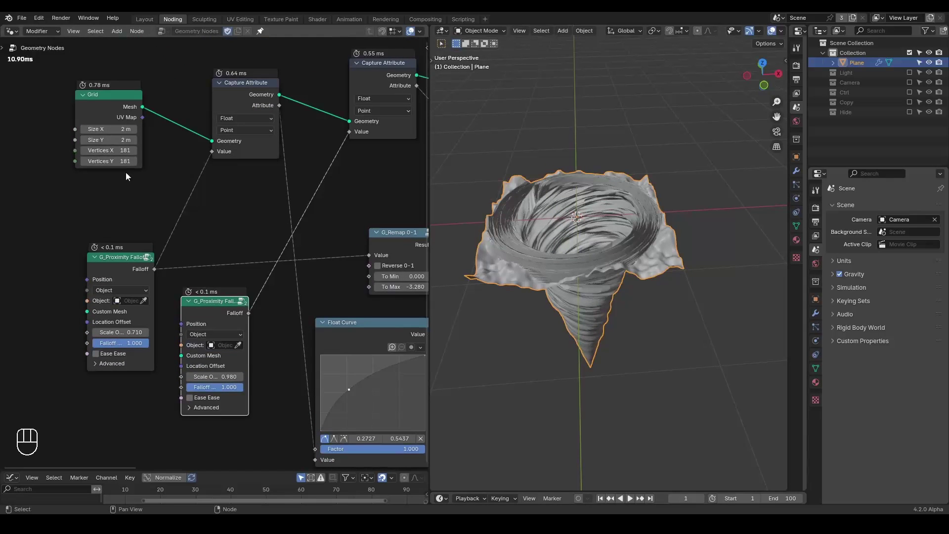
type("4")
key("Return")
middle_click_drag(239, 301, 252, 257)
scroll(252, 257, "up", 2)
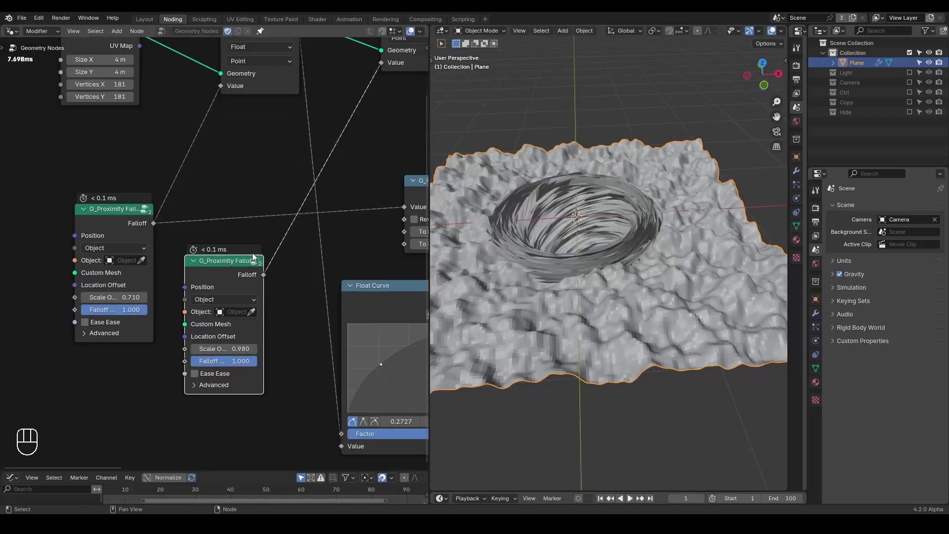
Step: Set the scale of the second G_Proximity Falloff node to 1.740
left_click_drag(223, 350, 575, 282, "shift")
middle_click_drag(574, 279, 586, 325)
middle_click_drag(346, 222, 8, 261)
middle_click_drag(314, 252, 221, 248)
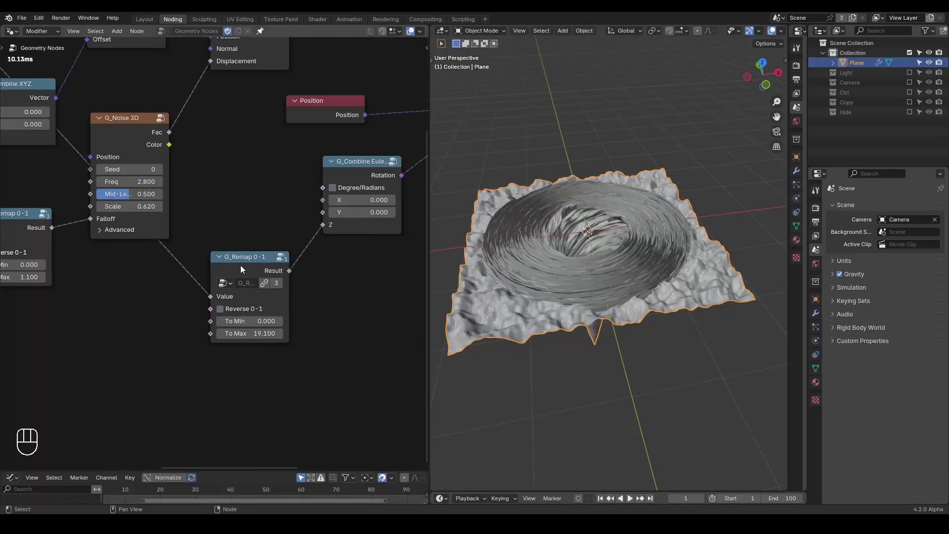
Step: Set the To Max of the G_Remap 0-1 node driving the Z rotation to 3.400 and the G_Noise 3D scale to 0.320
scroll(208, 242, "down", 1)
left_click_drag(334, 188, 376, 212)
left_click_drag(247, 327, 146, 327)
middle_click_drag(226, 247, 352, 247)
left_click_drag(275, 209, 247, 209, "shift")
middle_click_drag(531, 282, 532, 228)
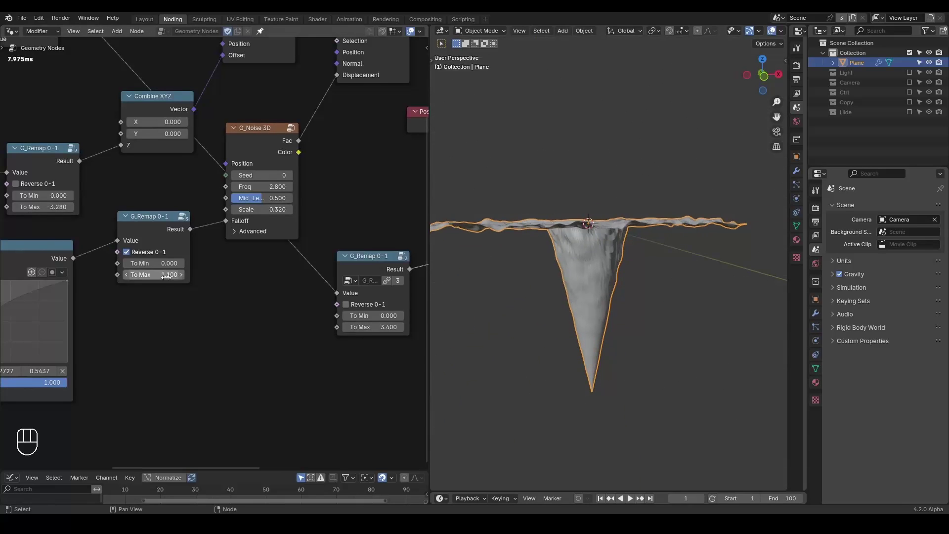
Step: Enable Ease Ease on the first G_Proximity Falloff node to smooth the funnel's profile
middle_click_drag(166, 277, 341, 225)
middle_click_drag(150, 204, 279, 246)
left_click(17, 267)
middle_click_drag(585, 247, 538, 245)
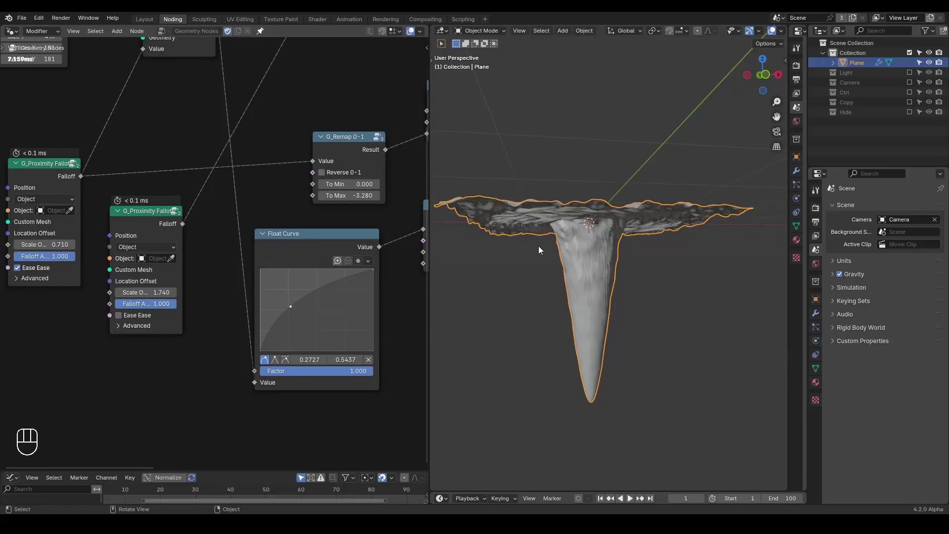
Step: Insert an Add math node between the rotation's G_Remap 0-1 result and the Combine Euler node's Z input
middle_click_drag(415, 257, 50, 233)
middle_click_drag(380, 232, 277, 232)
scroll(246, 232, "down", 2)
left_click_drag(249, 226, 282, 225)
type("add")
left_click(328, 276)
left_click(328, 276)
middle_click_drag(260, 241, 321, 202)
left_click_drag(217, 195, 210, 248)
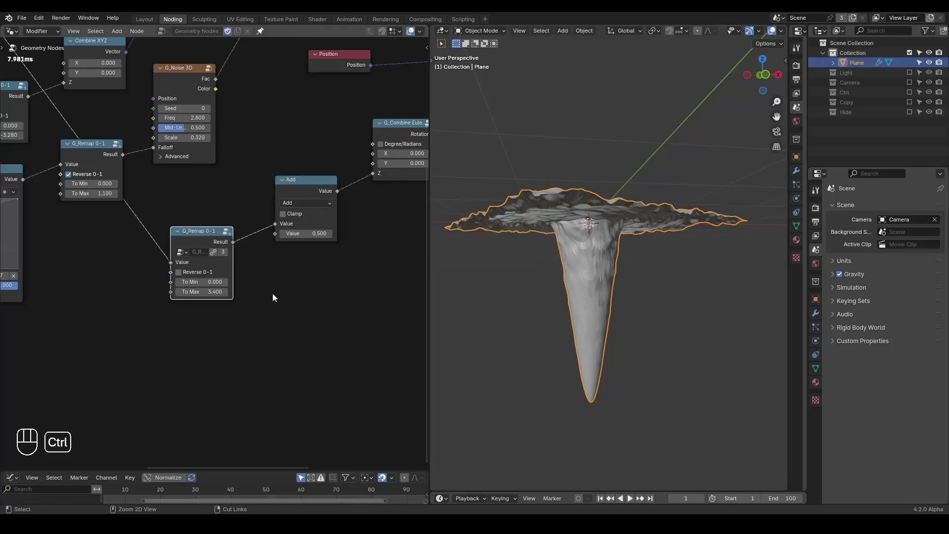
Step: Add a G_Time Info node and connect its Time output to the Add node's second Value input
key("ctrl+a")
type("time in")
key("Return")
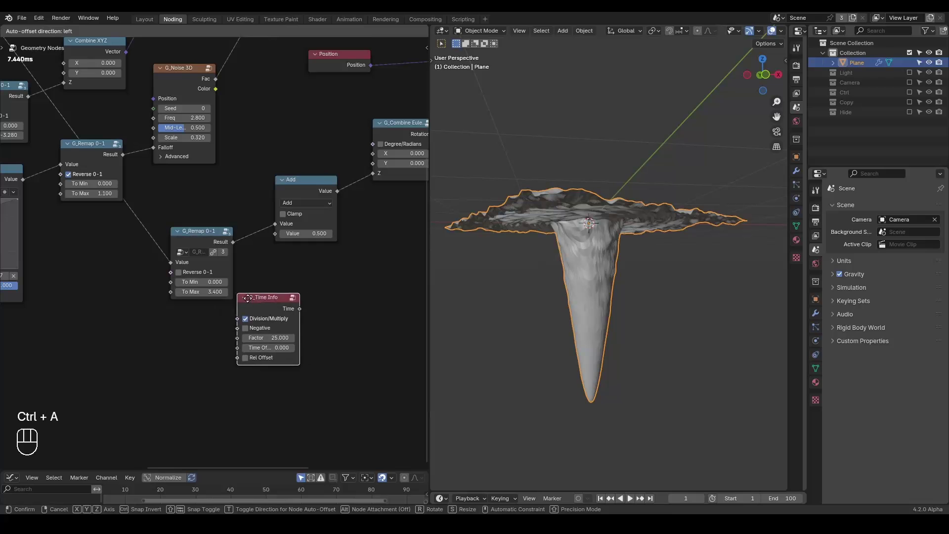
left_click(205, 306)
left_click_drag(257, 316, 275, 233)
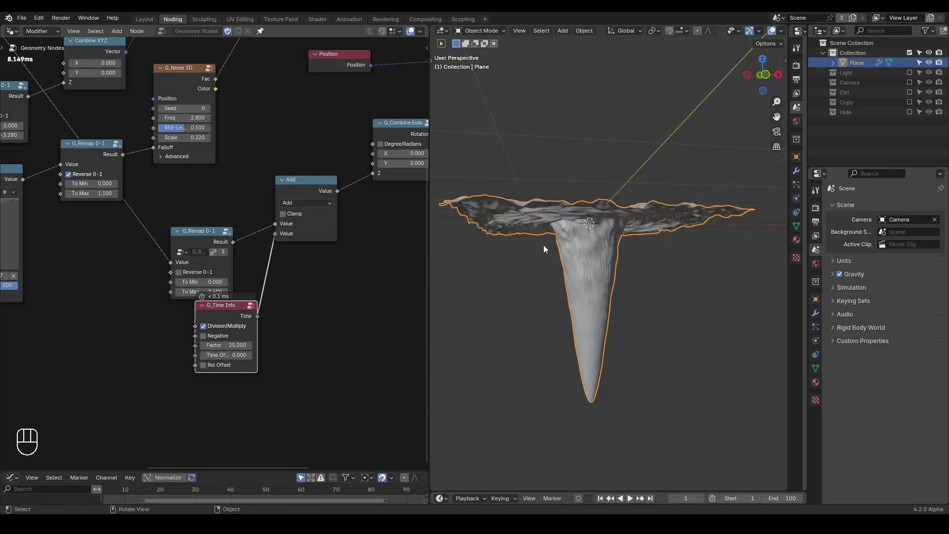
Step: Play the animation to preview the swirling funnel from above, and stop playback
middle_click_drag(544, 245, 550, 272)
key("space")
middle_click_drag(565, 216, 563, 236)
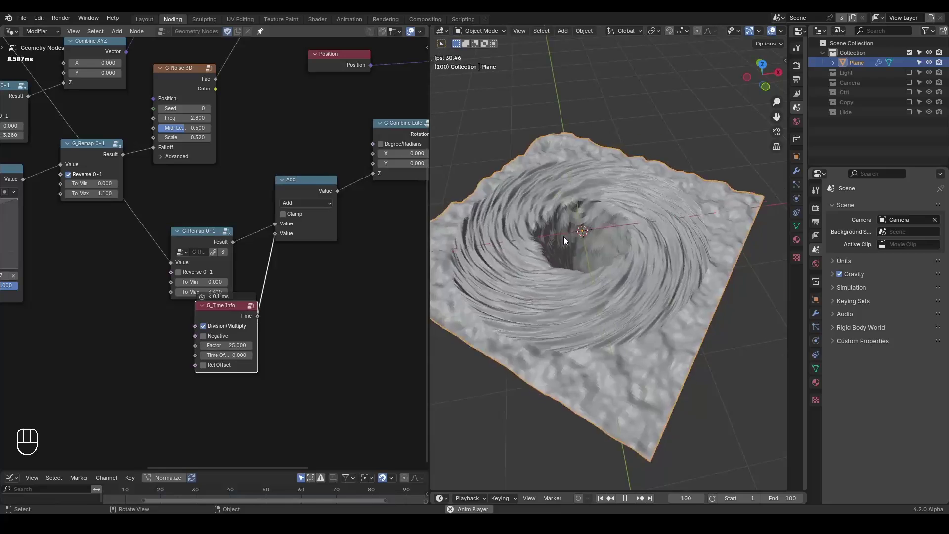
key("space")
Step: Move the rotation's G_Remap 0-1, Add and G_Time Info nodes together lower in the node tree
left_click_drag(189, 235, 194, 216)
scroll(195, 220, "down", 2)
left_click_drag(340, 190, 180, 324)
left_click_drag(340, 183, 227, 306)
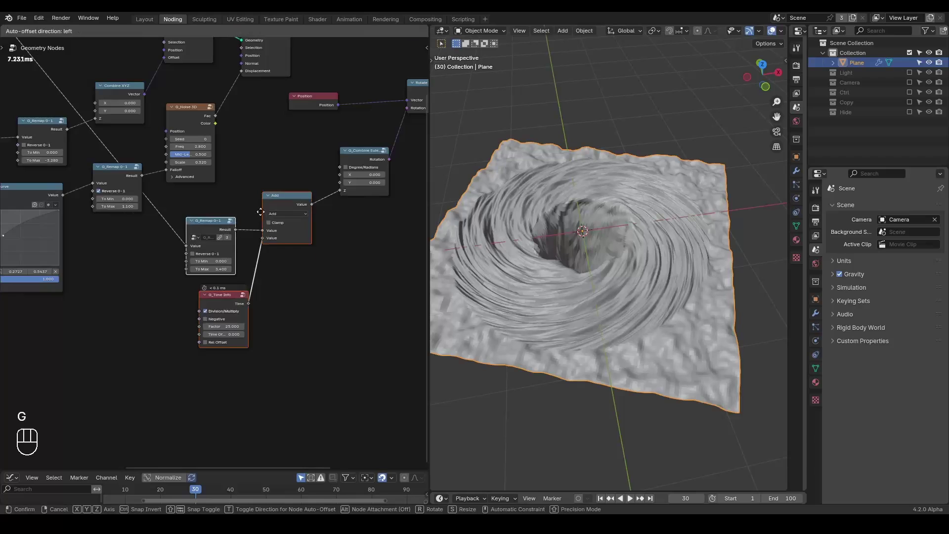
key("g")
left_click(286, 325)
Step: Mark the second G_Proximity Falloff node with a hand-drawn annotation circle
middle_click_drag(225, 296, 307, 237)
middle_click_drag(597, 253, 604, 208)
key("d")
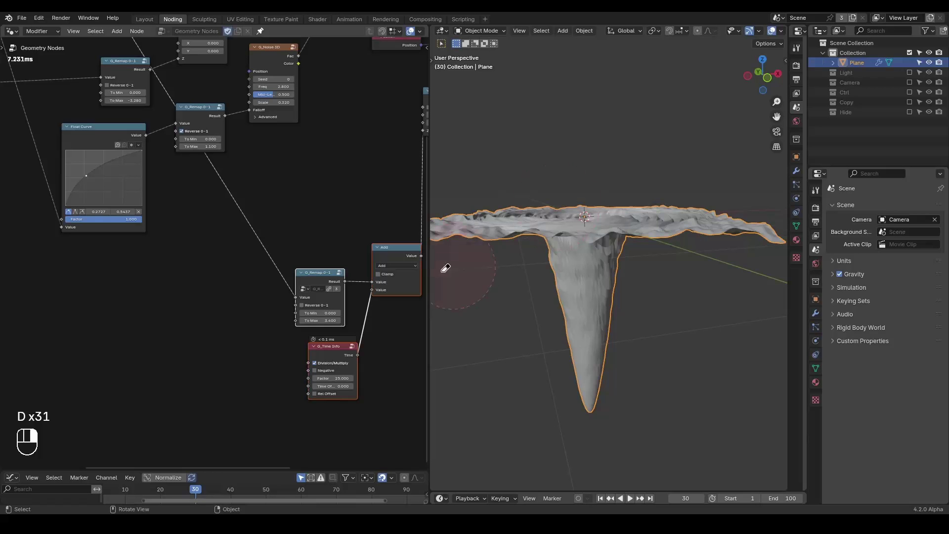
scroll(570, 288, "down", 2)
middle_click_drag(575, 252, 574, 286)
scroll(146, 206, "down", 3)
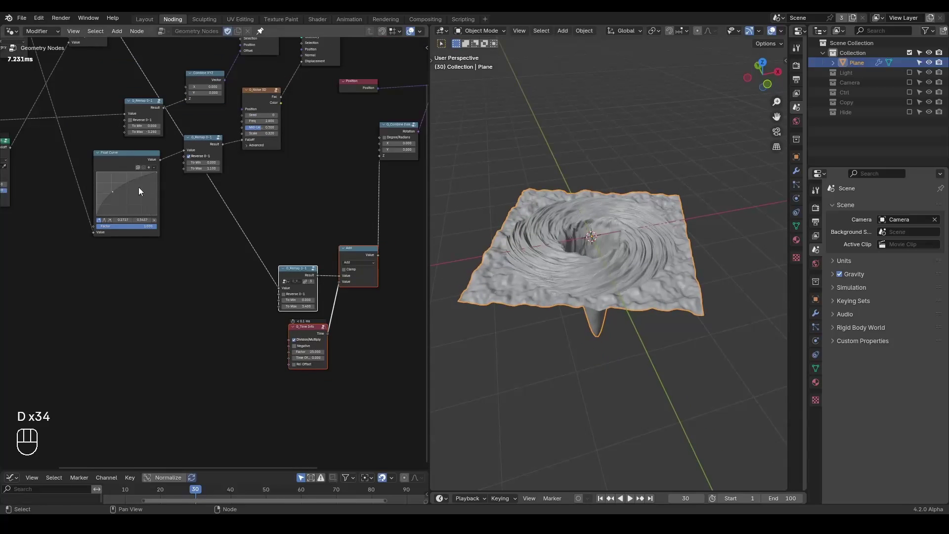
middle_click_drag(136, 163, 237, 262)
left_click_drag(186, 121, 179, 120)
middle_click_drag(204, 247, 195, 200)
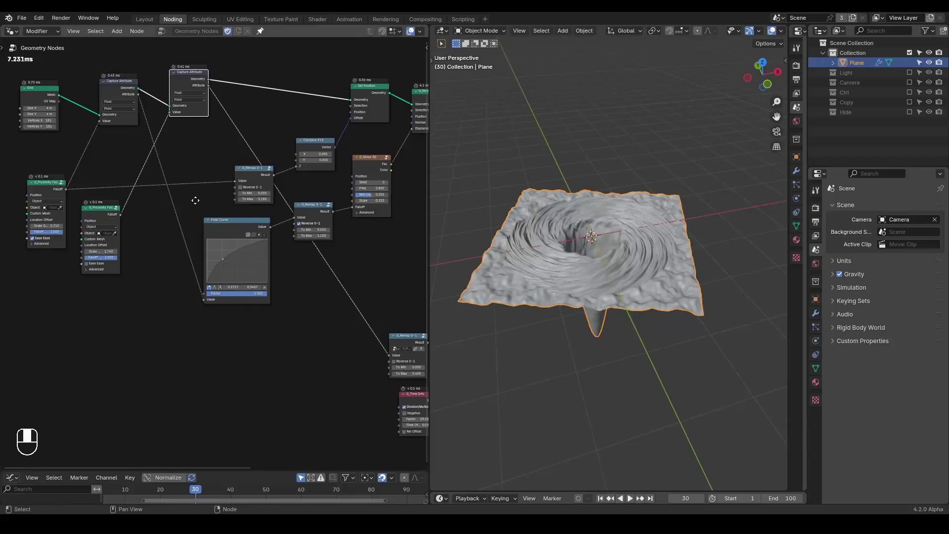
left_click_drag(89, 192, 123, 208)
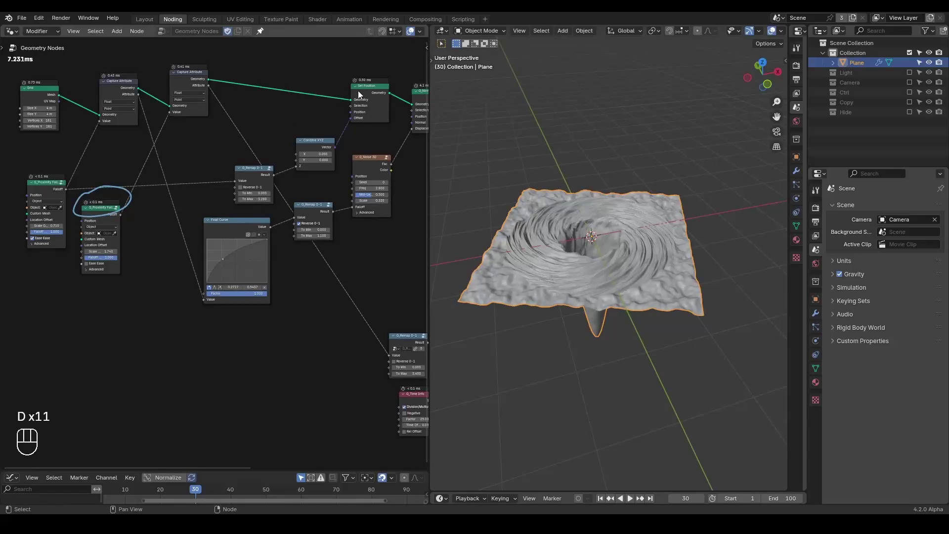
Step: Mute and unmute the Set Position node to compare the surface with and without the funnel
left_click_drag(372, 90, 361, 87)
key("m")
key("m")
key("m")
key("m")
key("m")
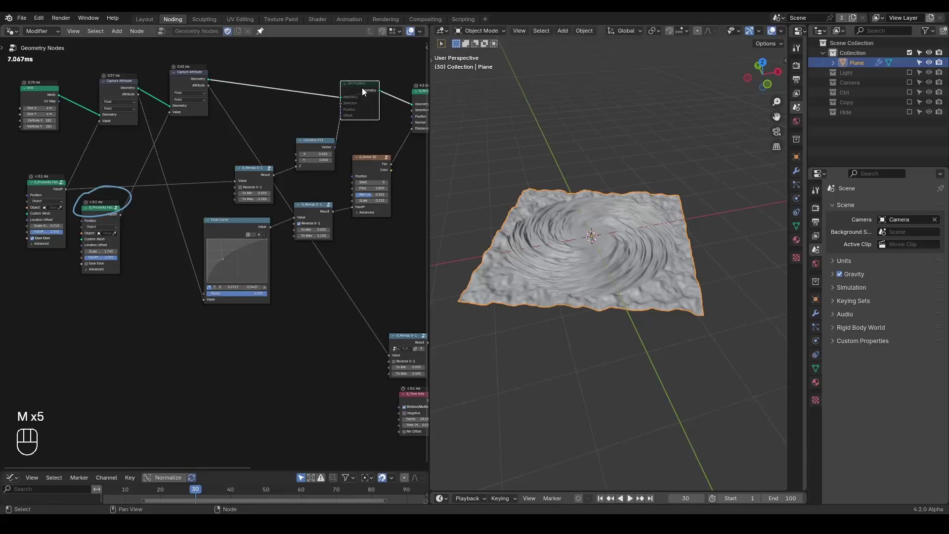
key("m")
left_click_drag(354, 90, 362, 98)
Step: Try connecting the second G_Proximity Falloff output directly to the rotation G_Remap 0-1 node's Value, bypassing the captured attribute
middle_click_drag(559, 283, 565, 257)
left_click_drag(121, 214, 388, 355)
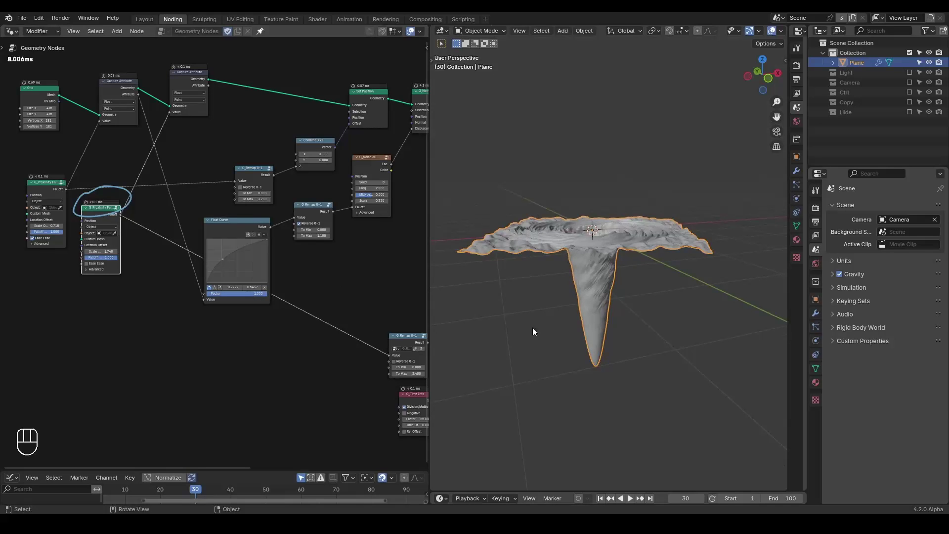
middle_click_drag(532, 327, 536, 300)
middle_click_drag(281, 291, 261, 285)
Step: Set the rotation G_Remap 0-1 node's To Max to 12.400 and reconnect the second Capture Attribute's Attribute output to its Value
mouse_move(388, 367)
left_mouse_down()
mouse_move(504, 366)
mouse_move(407, 366)
left_mouse_up()
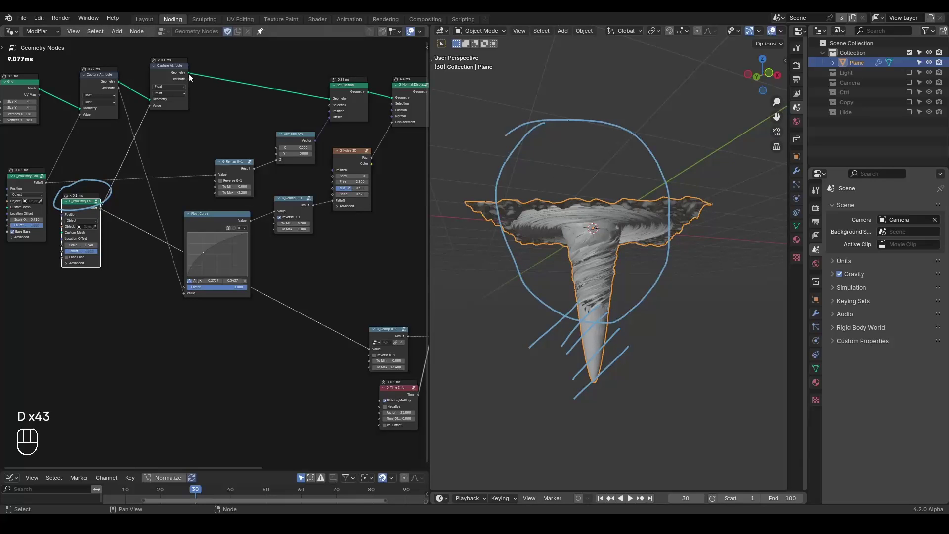
left_click_drag(188, 79, 370, 348)
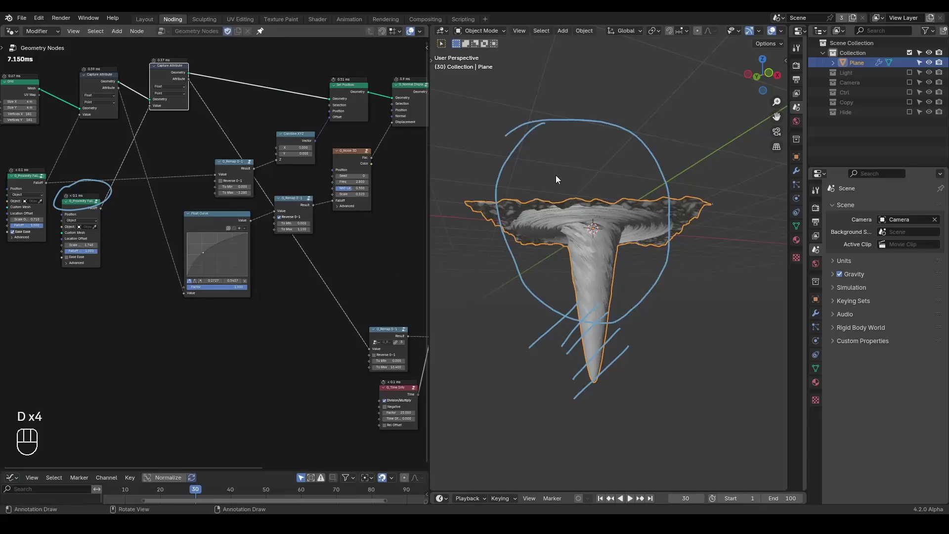
Step: Erase the annotation circle around the second G_Proximity Falloff node
middle_click_drag(112, 235, 170, 254)
scroll(172, 254, "up", 4)
mouse_move(158, 208)
right_mouse_down()
mouse_move(77, 221)
mouse_move(101, 192)
right_mouse_up()
middle_click_drag(177, 241, 226, 250)
scroll(163, 238, "up", 3)
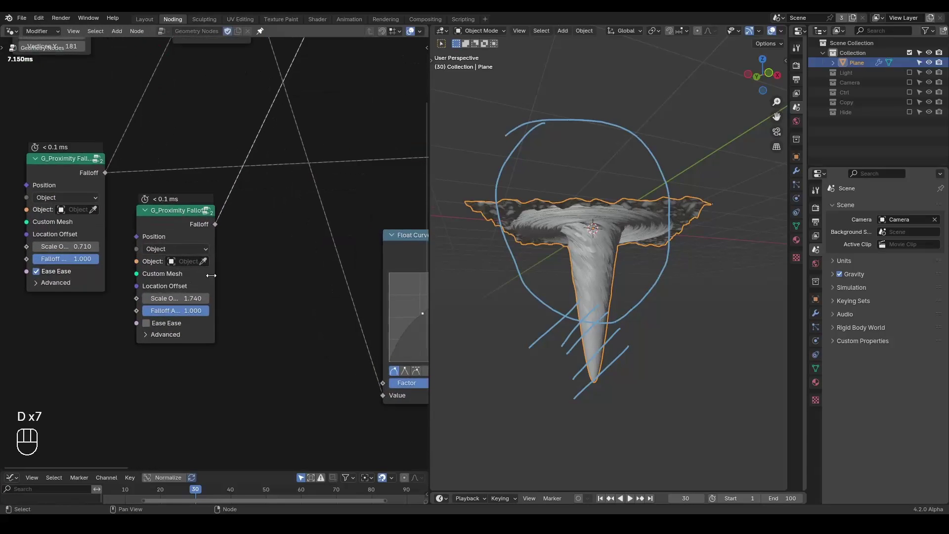
Step: Check the Advanced settings of the second G_Proximity Falloff node and collapse them again
left_click(170, 332)
scroll(170, 330, "down", 3, "shift")
mouse_move(171, 325)
left_mouse_down("shift")
mouse_move(212, 325)
mouse_move(168, 324)
left_mouse_up("shift")
left_click(163, 292)
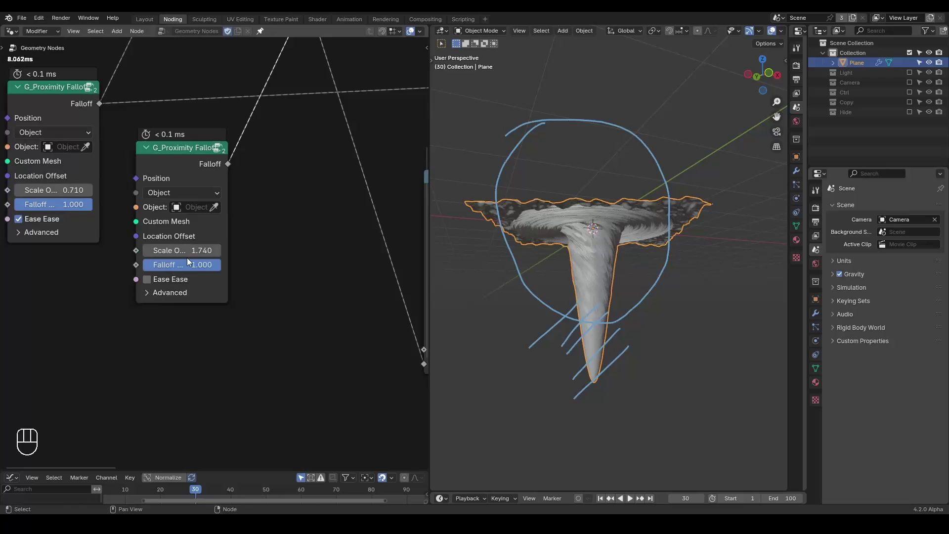
Step: Move the rotation's G_Remap 0-1, Add and G_Time Info nodes back up beside the Combine Euler node to tidy the tree
scroll(319, 256, "down", 6)
middle_click_drag(319, 256, 220, 254)
scroll(319, 302, "down", 1)
left_click_drag(332, 278, 238, 352)
key("g")
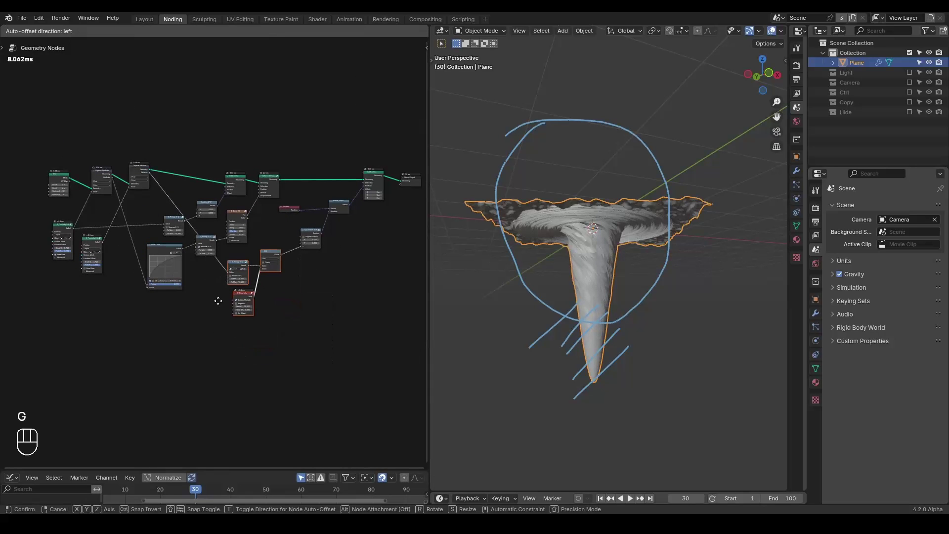
left_click(234, 304)
scroll(238, 303, "up", 2)
middle_click_drag(340, 309, 321, 318)
scroll(348, 326, "down", 2)
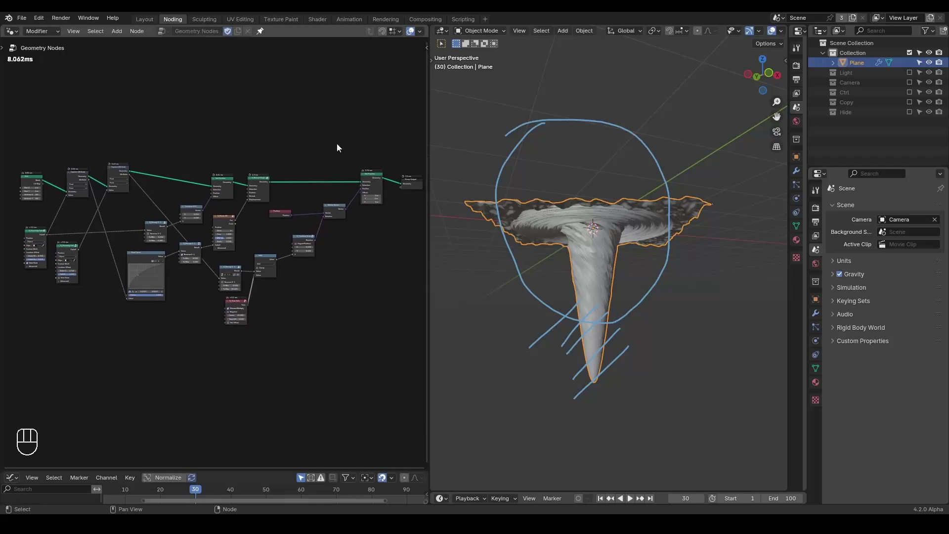